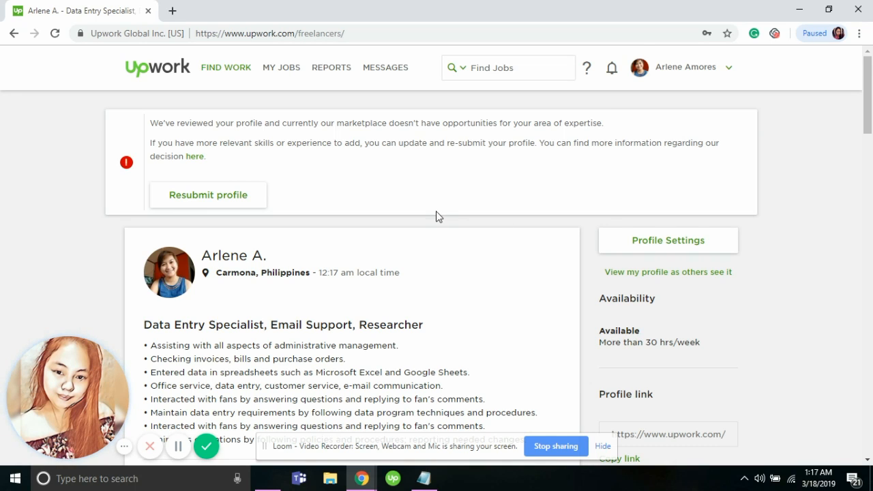
# Copy the profile title into the open Notepad note and close the title editor without saving
pyautogui.scroll(-1, 436, 212)
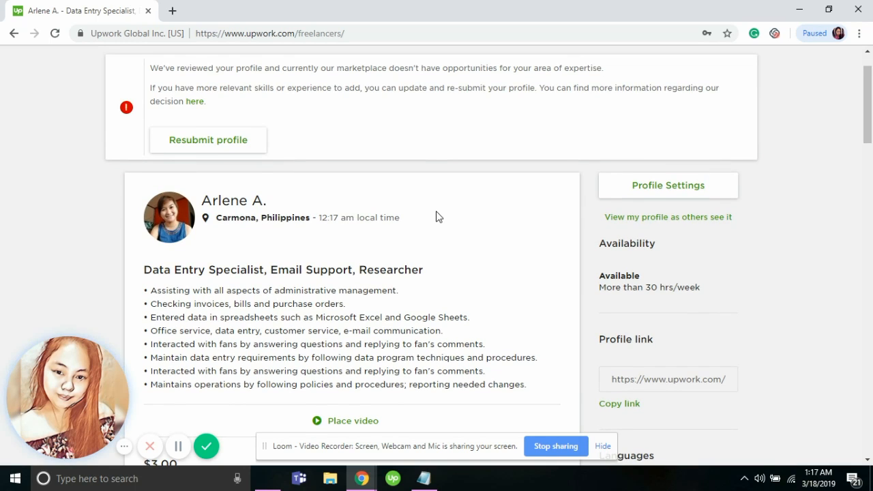
pyautogui.scroll(-1, 379, 249)
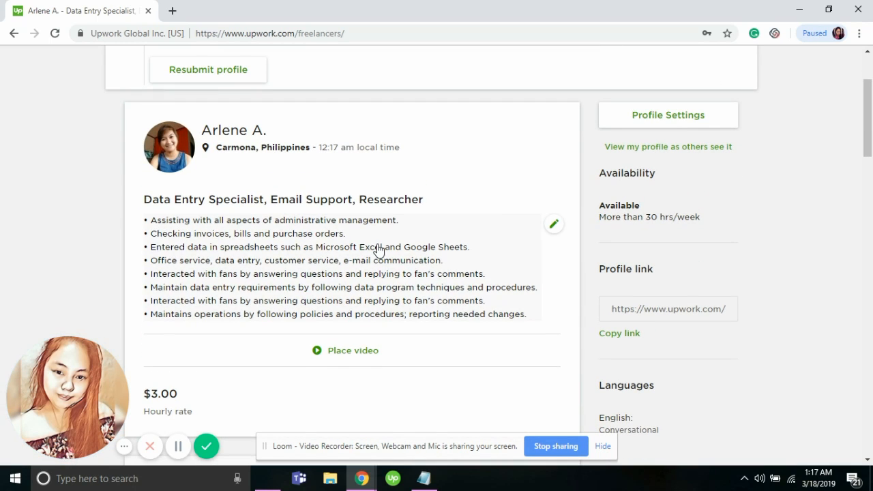
pyautogui.scroll(2, 423, 181)
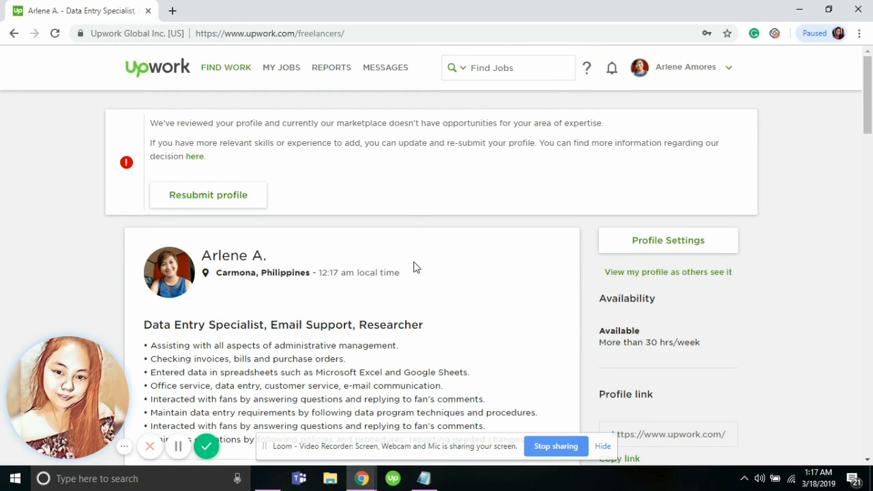
pyautogui.scroll(-2, 412, 266)
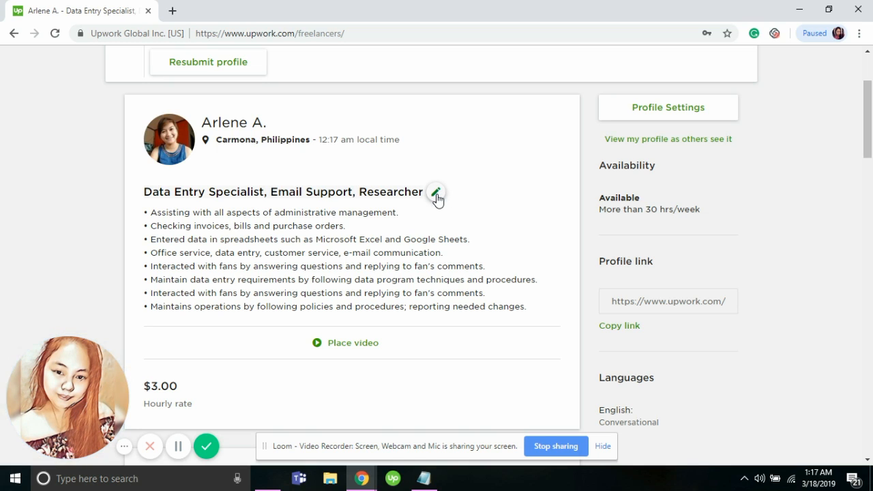
pyautogui.click(437, 194)
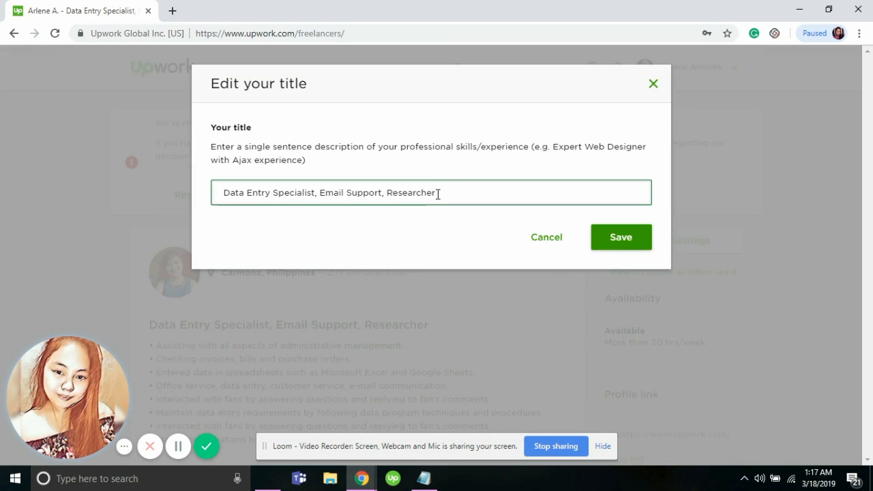
pyautogui.moveTo(446, 193); pyautogui.dragTo(51, 195)
pyautogui.hotkey('ctrl', 'c')
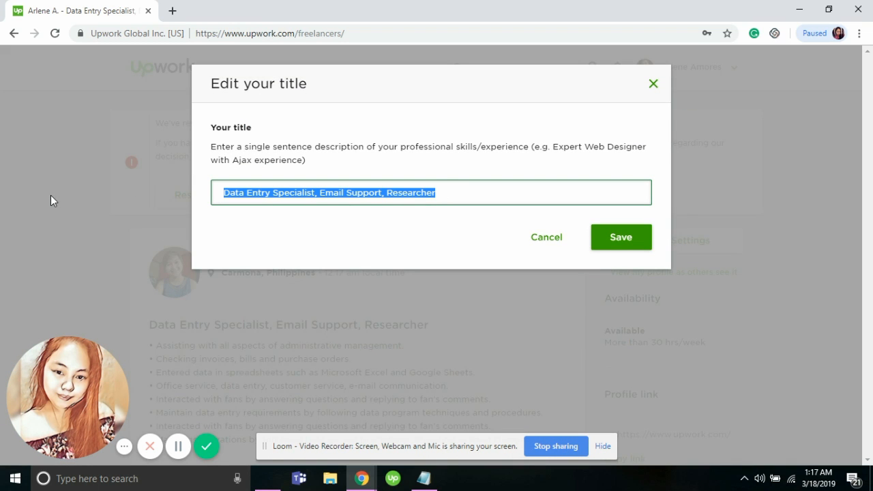
pyautogui.click(424, 480)
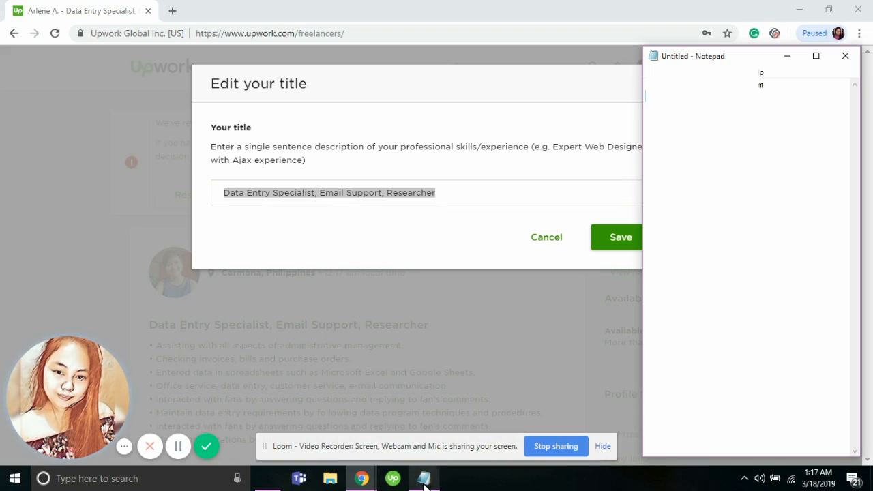
pyautogui.hotkey('ctrl', 'v')
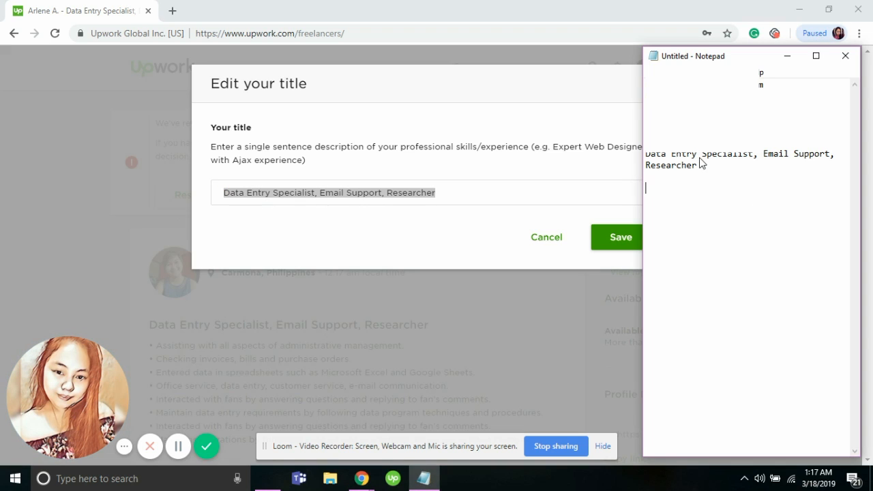
pyautogui.click(550, 238)
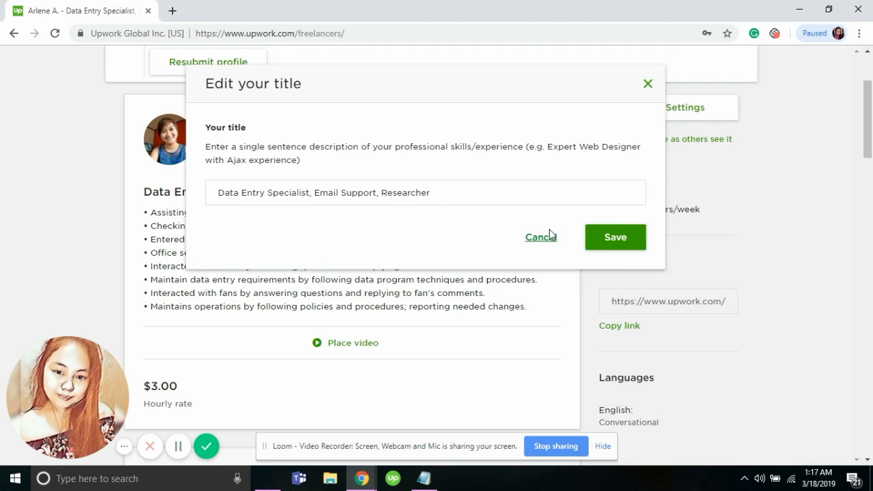
# Copy the full profile overview text into the Notepad note below the title and cancel the overview editor
pyautogui.click(553, 217)
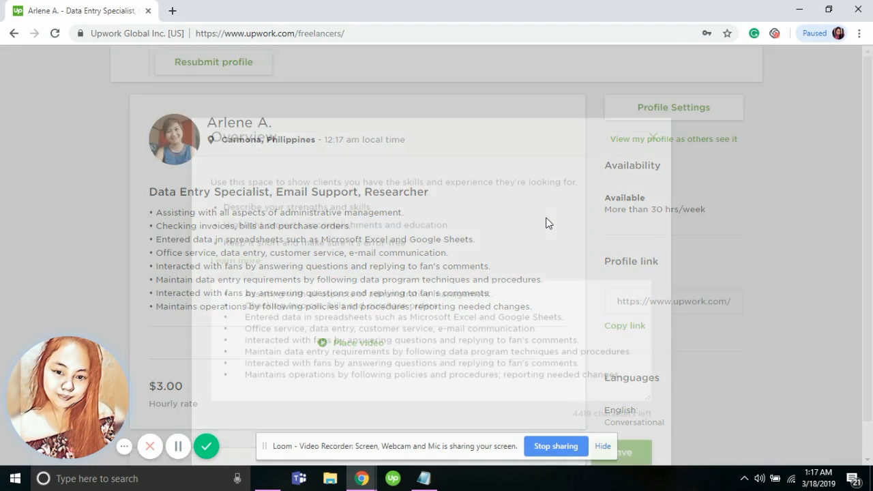
pyautogui.moveTo(622, 322); pyautogui.dragTo(22, 135)
pyautogui.hotkey('ctrl', 'c')
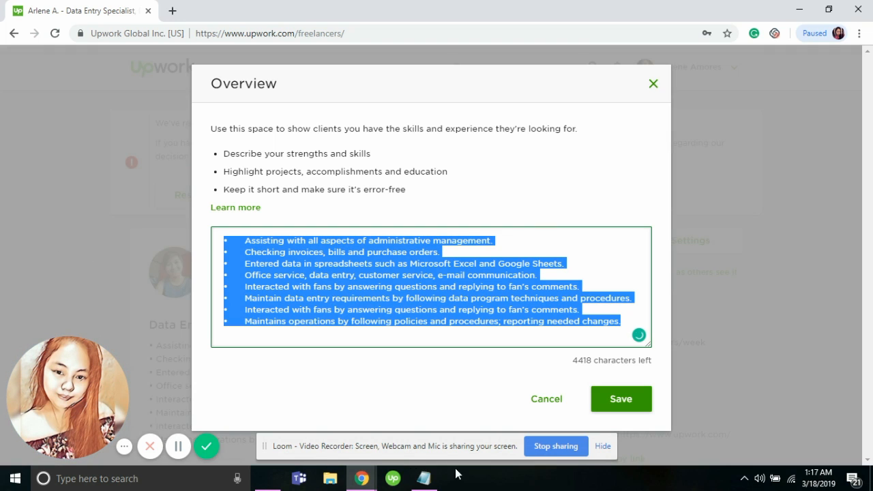
pyautogui.click(423, 479)
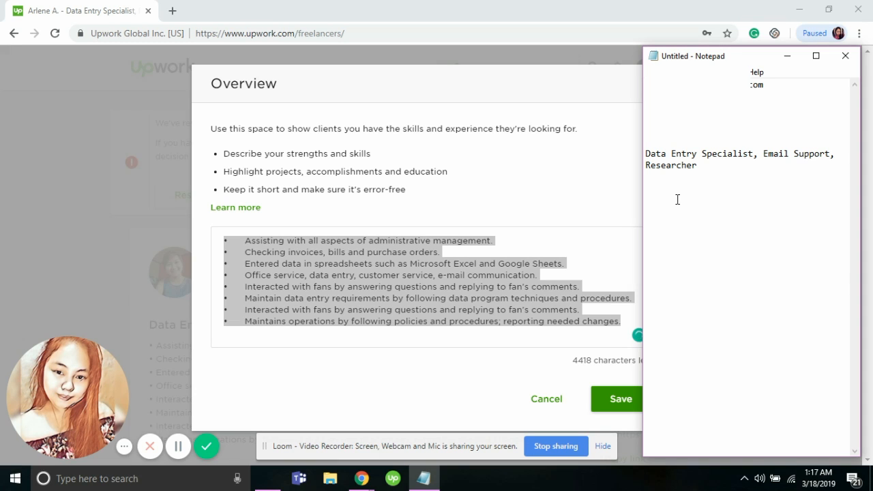
pyautogui.hotkey('ctrl', 'v')
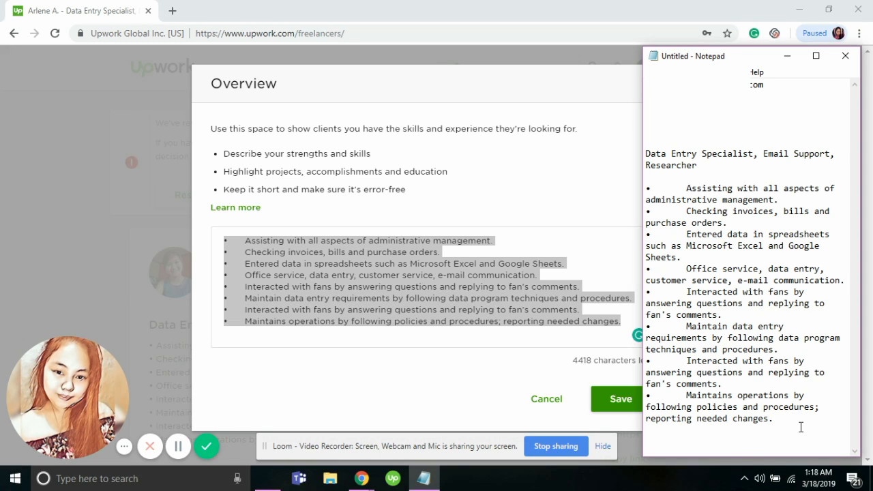
pyautogui.click(548, 402)
# Open the contact info page of the account settings
pyautogui.scroll(-2, 416, 316)
pyautogui.scroll(-10, 415, 316)
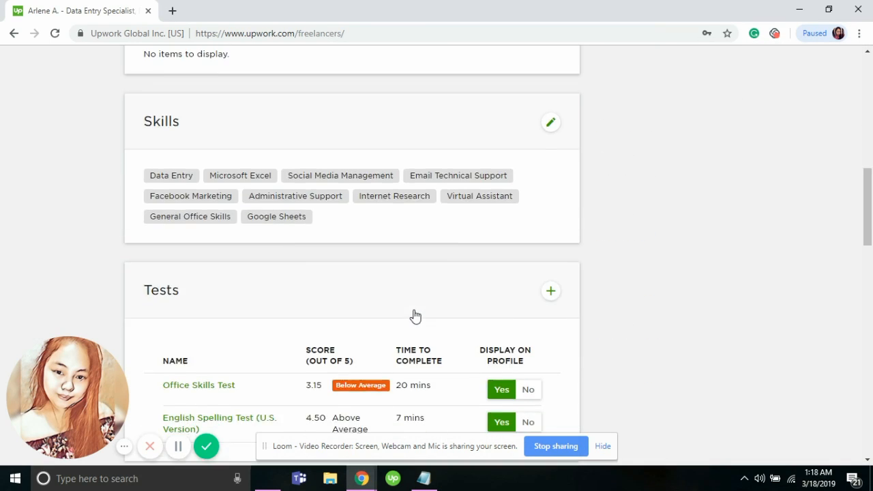
pyautogui.scroll(12, 416, 316)
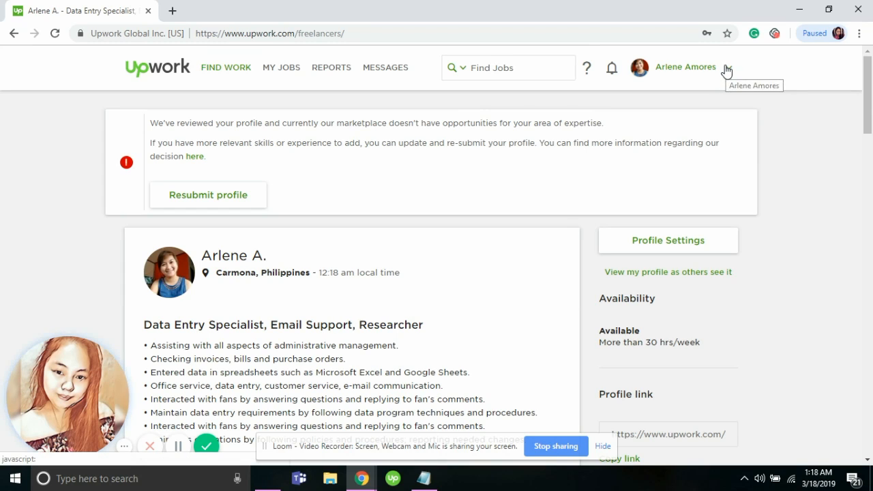
pyautogui.click(728, 68)
pyautogui.click(570, 173)
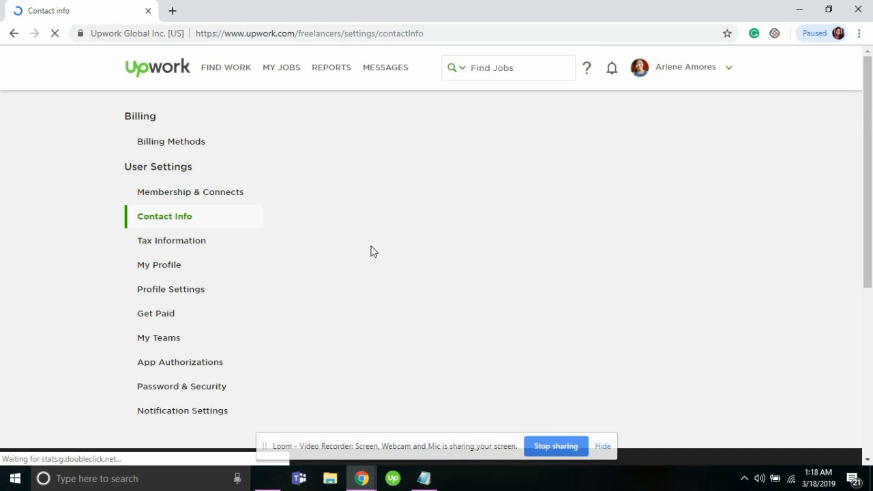
# Copy the postal address from the Location section into the Notepad note below the overview text
pyautogui.scroll(-2, 384, 327)
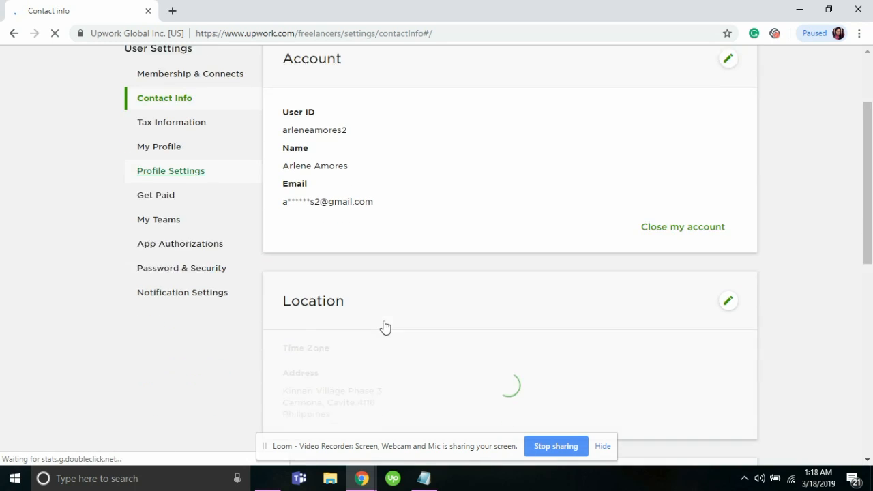
pyautogui.scroll(-2, 385, 326)
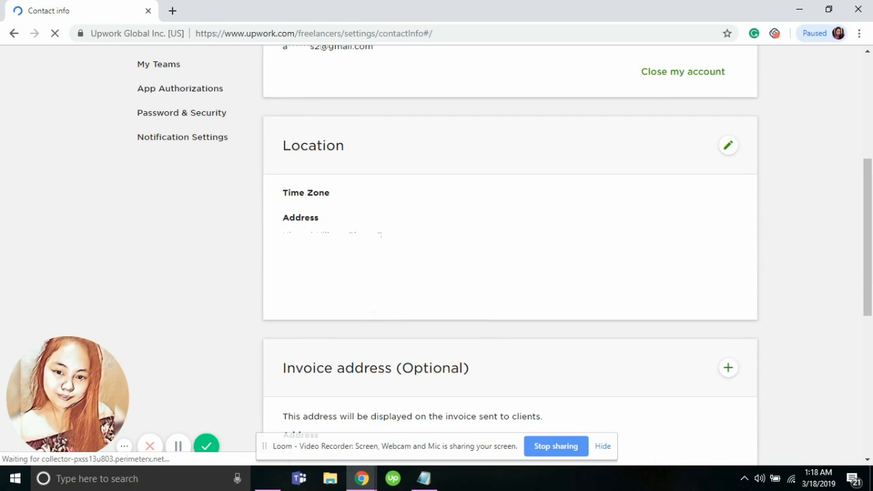
pyautogui.moveTo(271, 262); pyautogui.dragTo(267, 242)
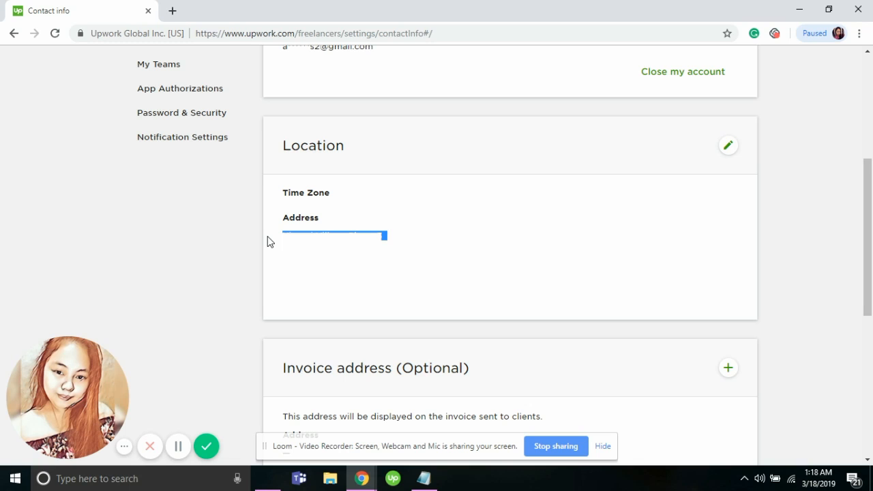
pyautogui.click(424, 479)
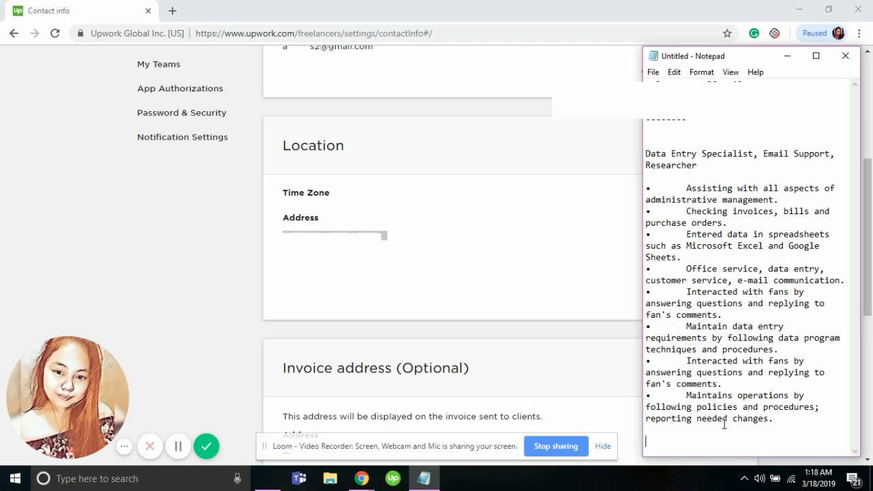
pyautogui.hotkey('ctrl', 'v')
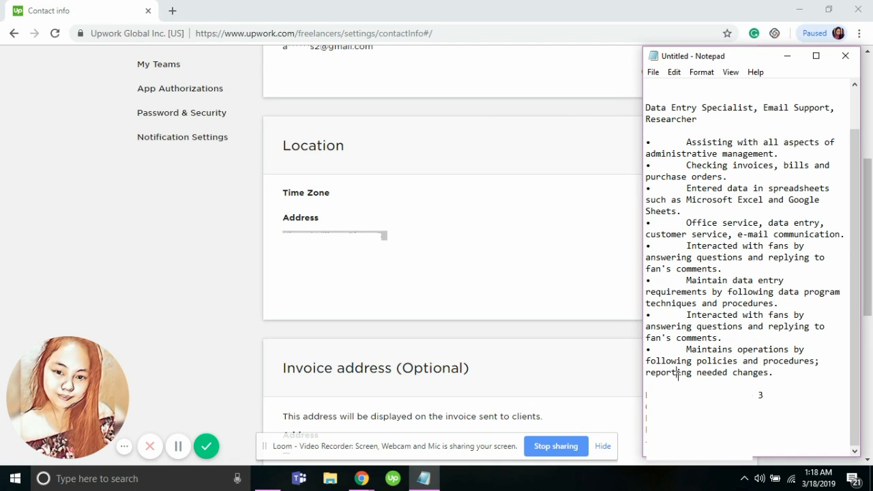
# Return from the contact info settings to the freelancer profile page
pyautogui.click(515, 275)
pyautogui.scroll(5, 513, 273)
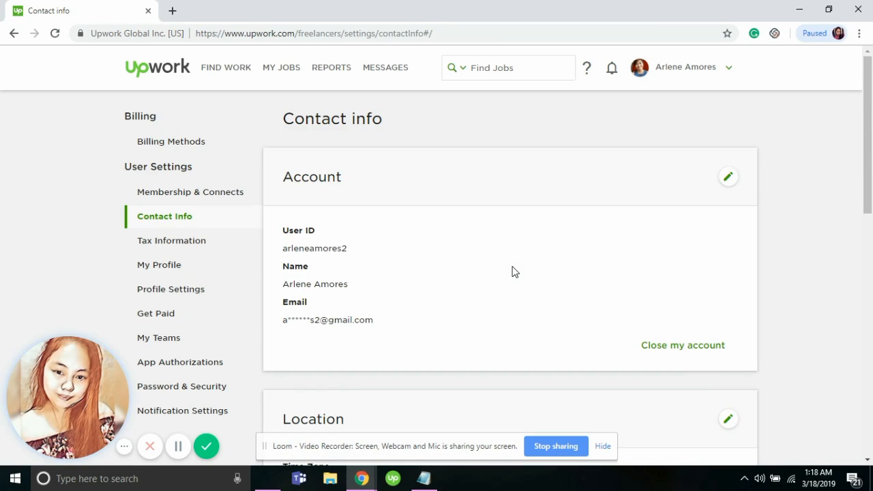
pyautogui.moveTo(200, 75)
pyautogui.click(172, 71)
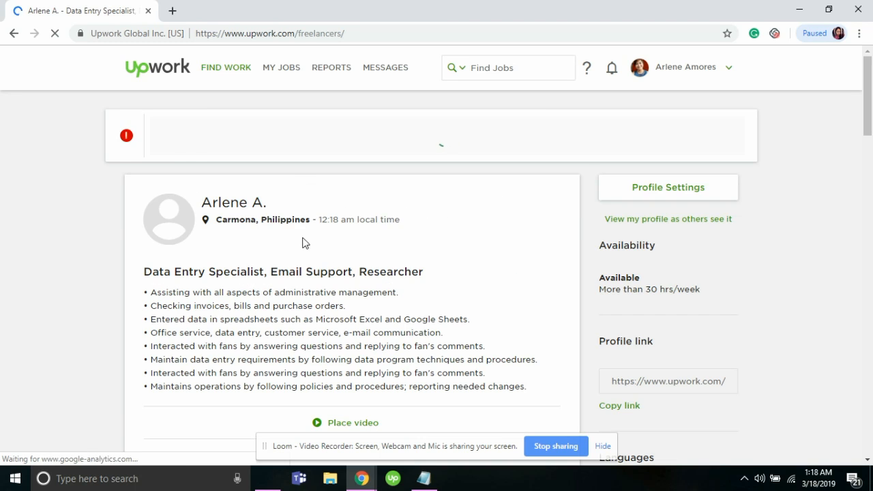
# Replace the profile title with "Mobile App Developer" and save it
pyautogui.scroll(-1, 335, 286)
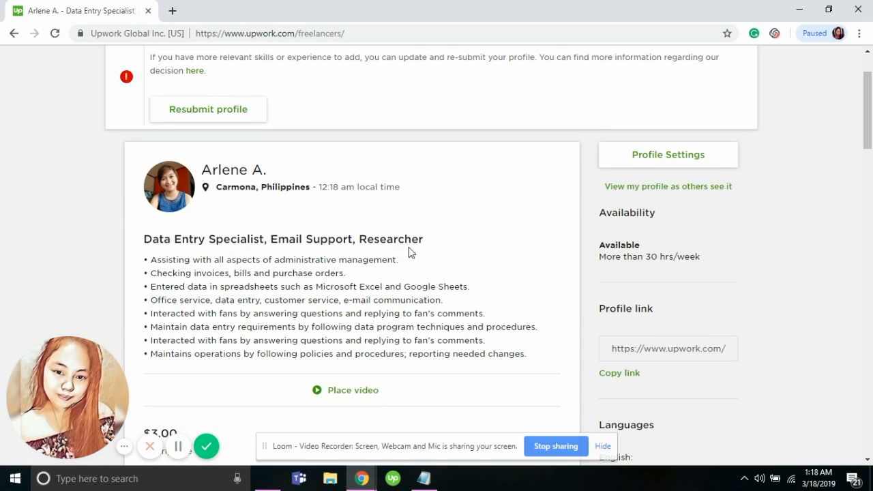
pyautogui.click(434, 241)
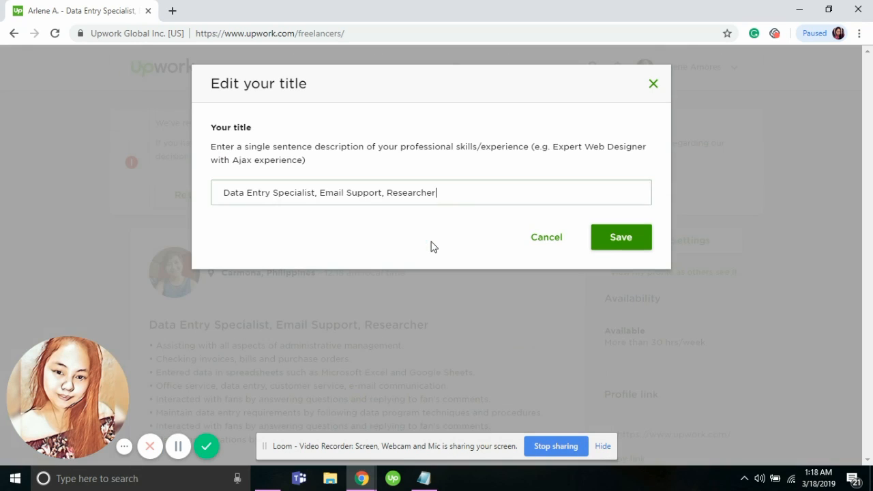
pyautogui.moveTo(448, 196)
pyautogui.mouseDown()
pyautogui.moveTo(269, 197)
pyautogui.moveTo(261, 241)
pyautogui.moveTo(91, 191)
pyautogui.mouseUp()
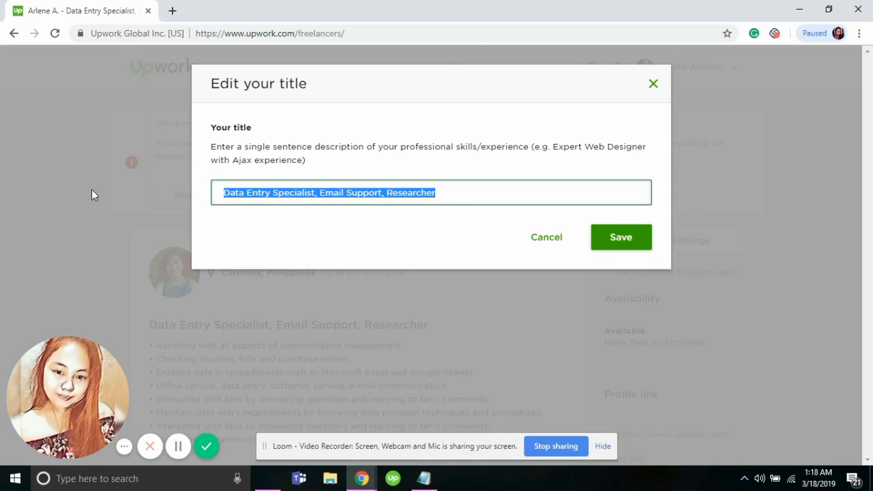
pyautogui.write('Mobile App Developer')
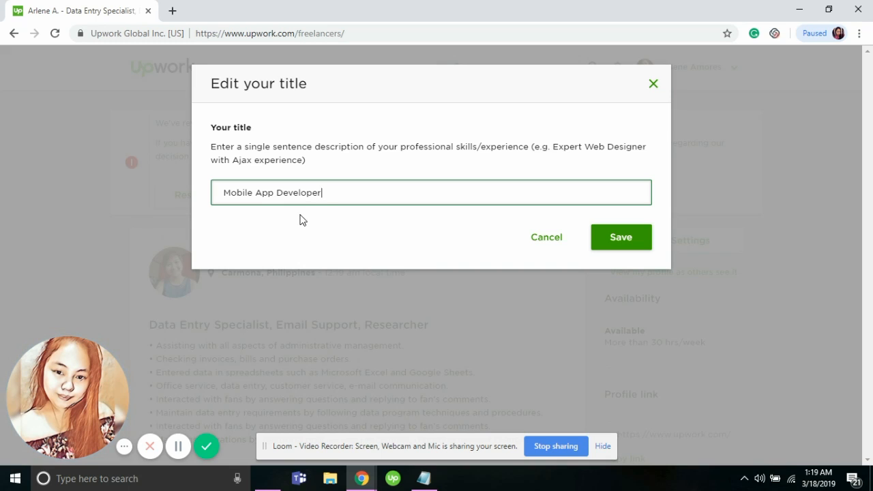
pyautogui.click(621, 237)
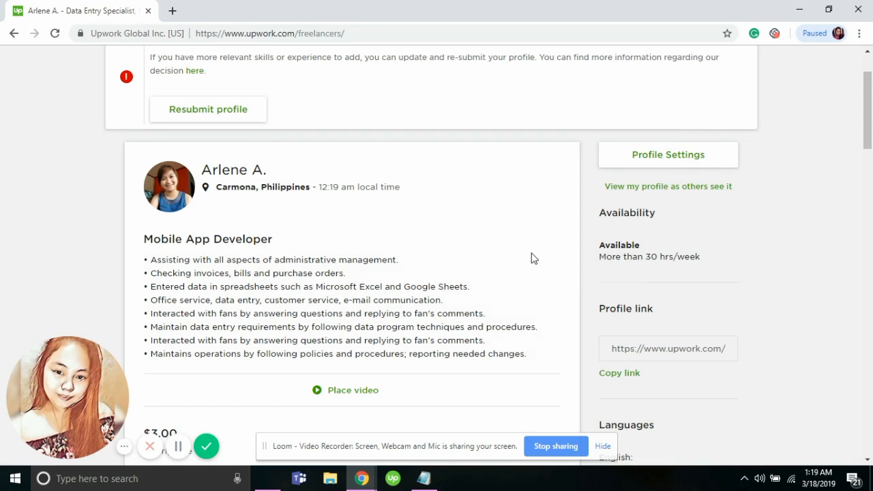
# Delete the last four bullet points from the profile overview, keeping the first four, and save the overview
pyautogui.scroll(-1, 493, 269)
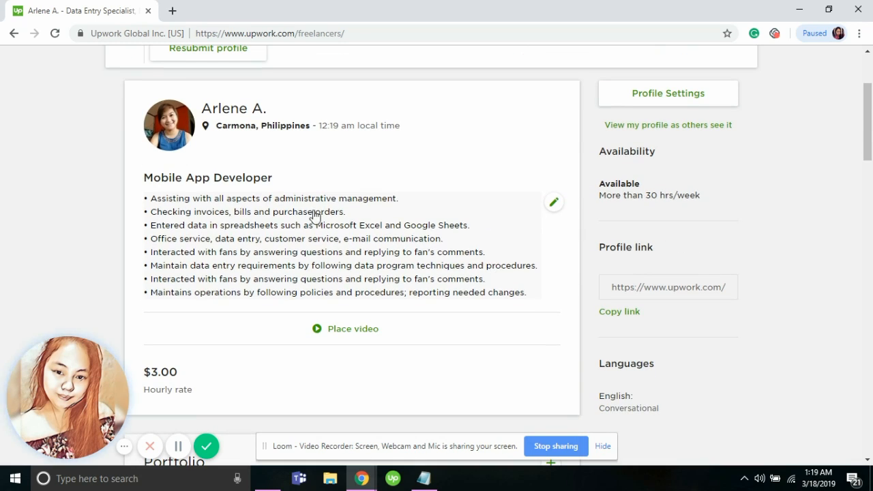
pyautogui.moveTo(395, 199)
pyautogui.click(555, 209)
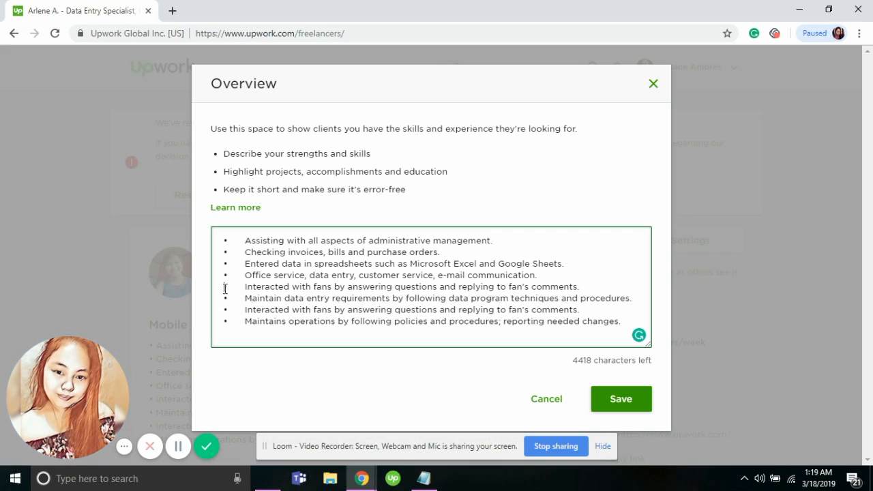
pyautogui.moveTo(226, 288); pyautogui.dragTo(433, 333)
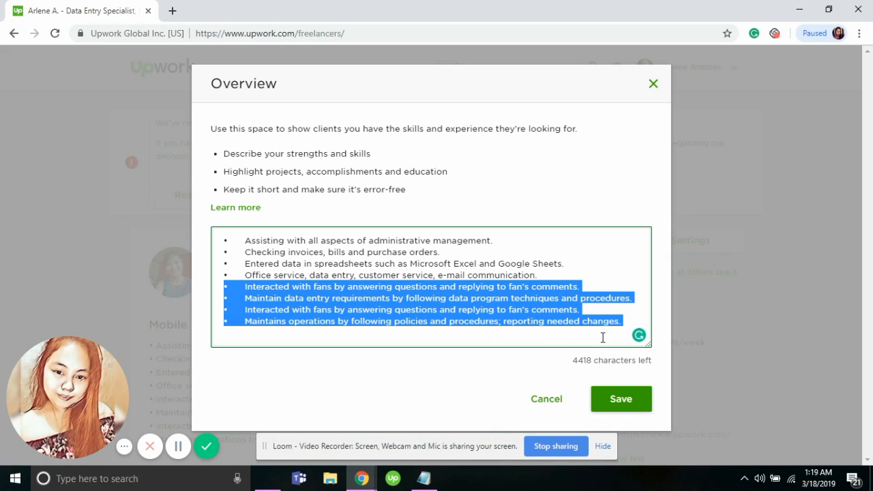
pyautogui.press('BackSpace')
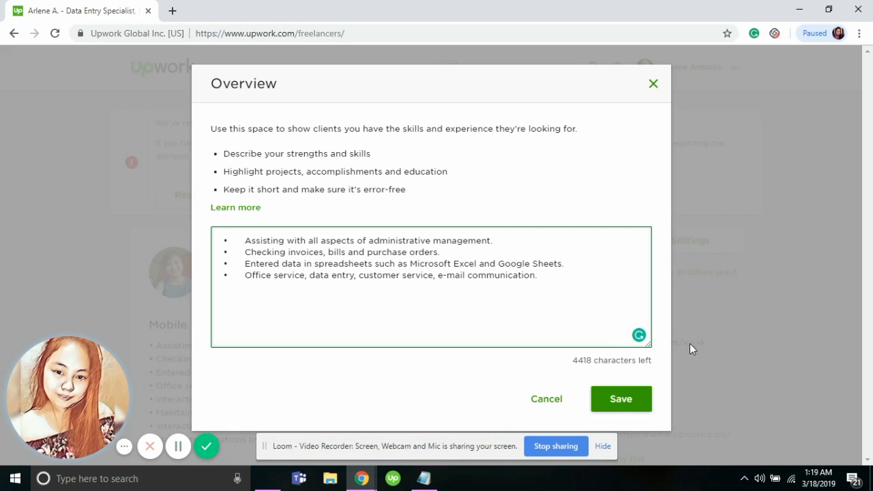
pyautogui.click(618, 404)
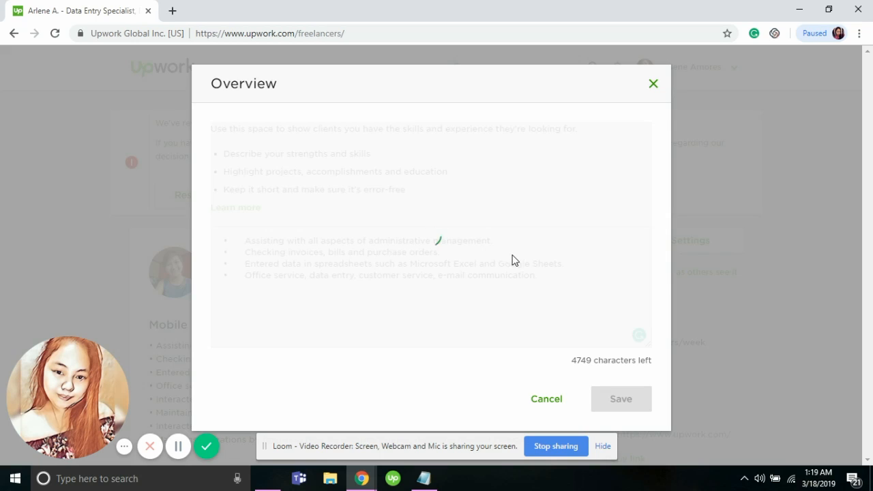
# Set the profile's hourly rate to $25.00 and save it
pyautogui.scroll(-2, 429, 331)
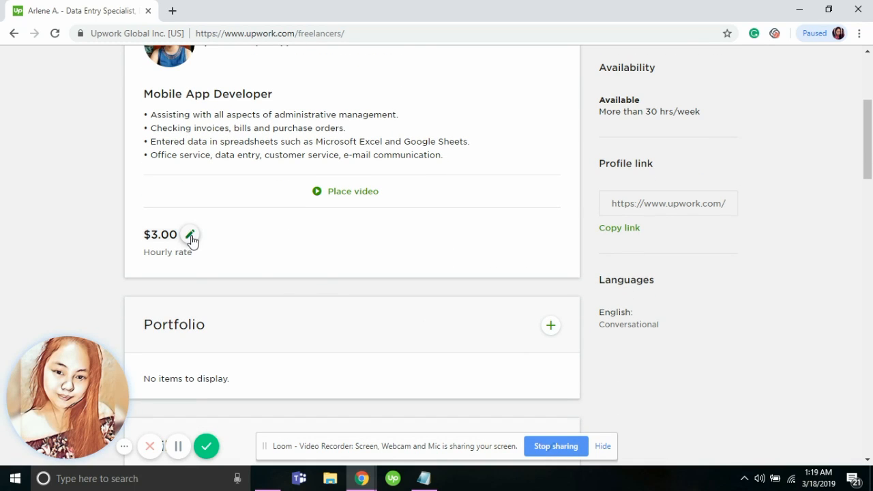
pyautogui.click(192, 239)
pyautogui.click(531, 222)
pyautogui.moveTo(535, 221); pyautogui.dragTo(448, 221)
pyautogui.press('BackSpace')
pyautogui.write('25')
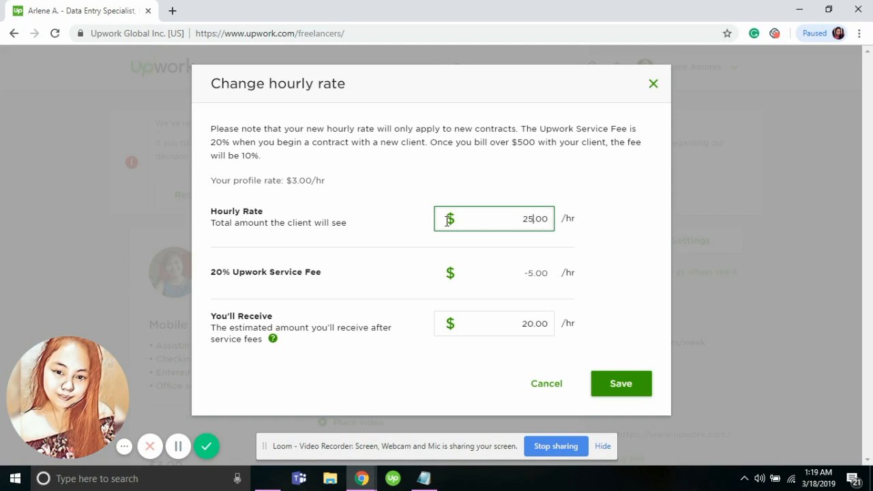
pyautogui.click(640, 386)
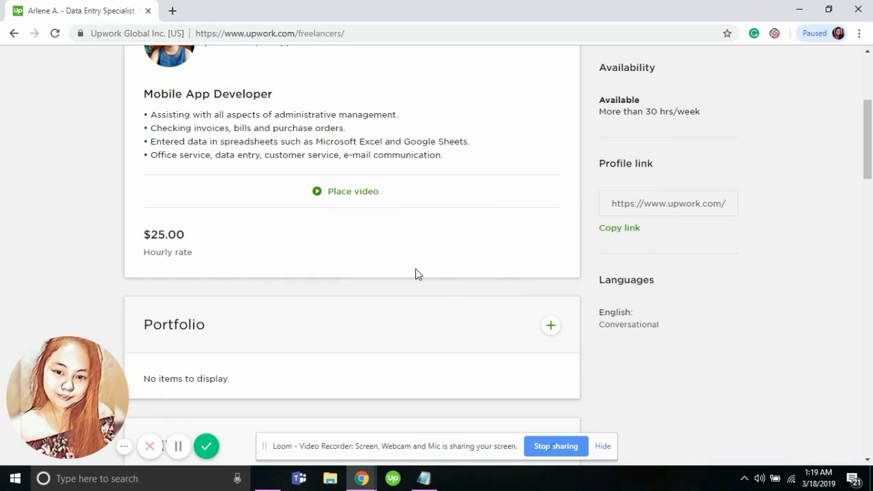
# Open the profile's skills for editing and remove all existing skill tags, from Data Entry through Google Sheets
pyautogui.scroll(1, 416, 269)
pyautogui.scroll(-2, 416, 269)
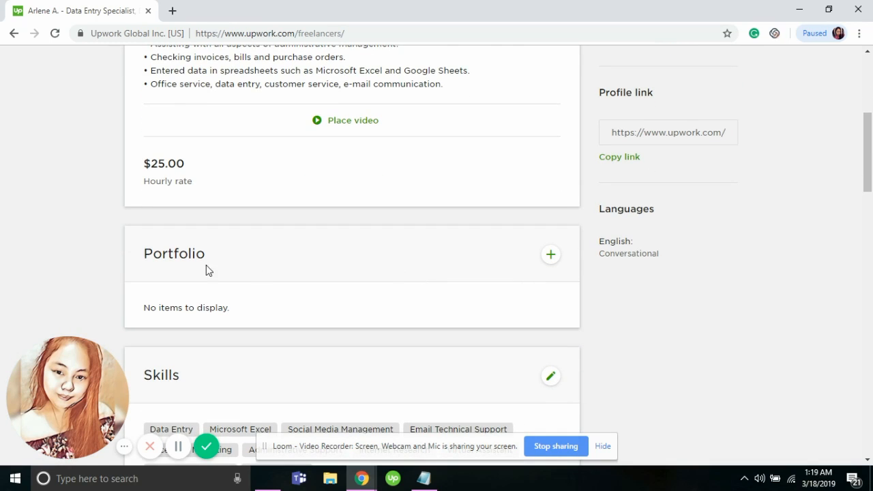
pyautogui.scroll(-1, 359, 273)
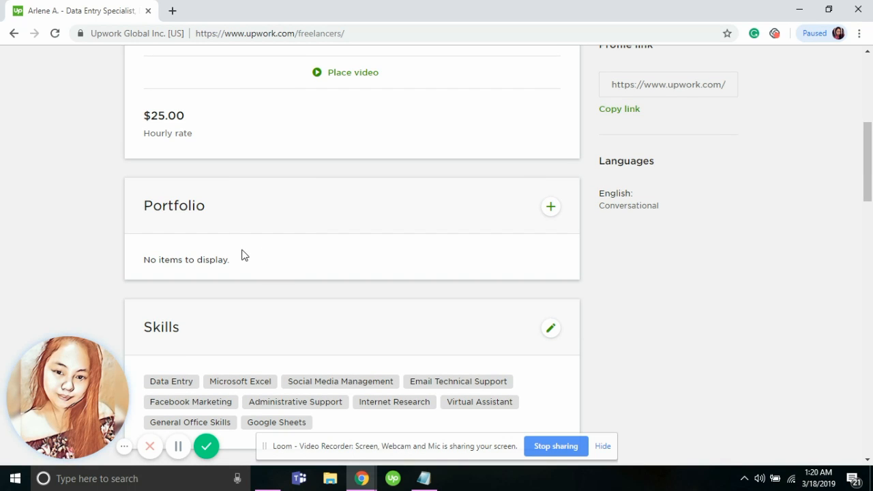
pyautogui.scroll(-2, 243, 254)
pyautogui.scroll(-1, 243, 254)
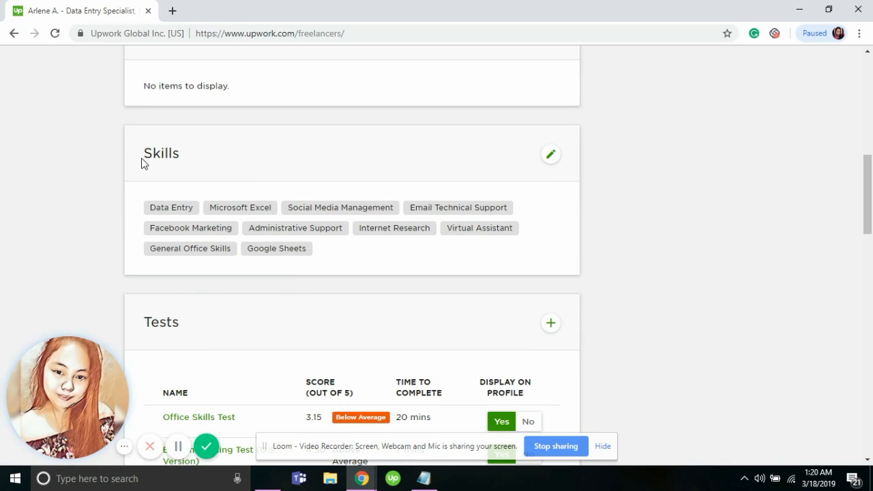
pyautogui.moveTo(143, 153); pyautogui.dragTo(190, 162)
pyautogui.click(334, 164)
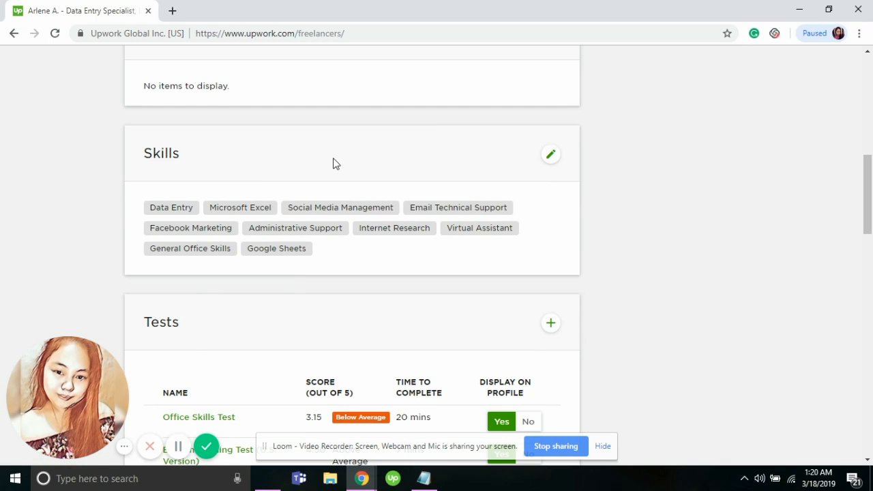
pyautogui.click(553, 156)
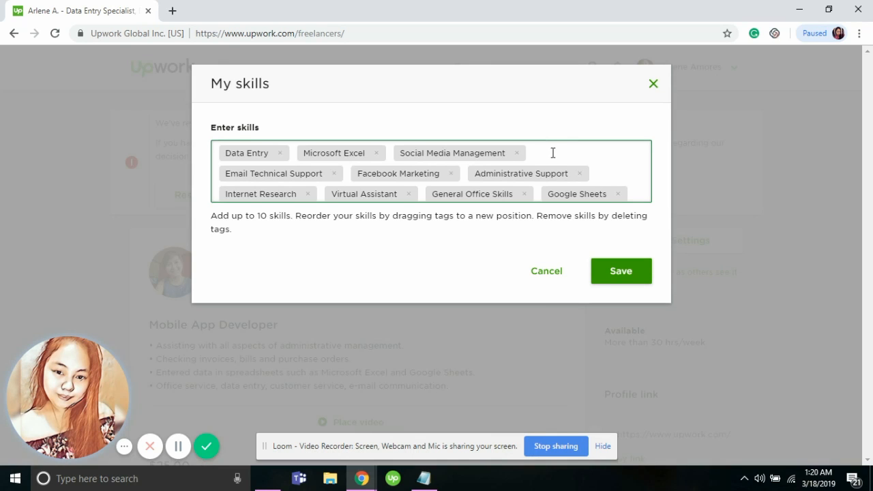
pyautogui.click(279, 153)
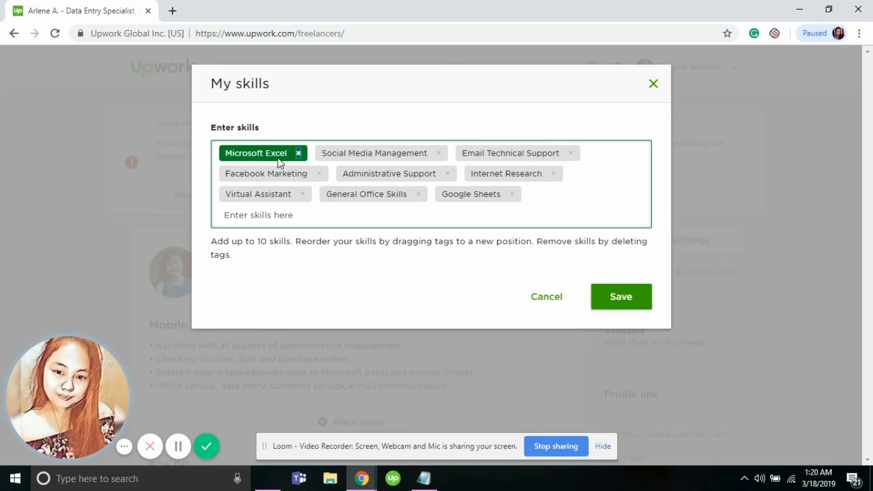
pyautogui.click(298, 154)
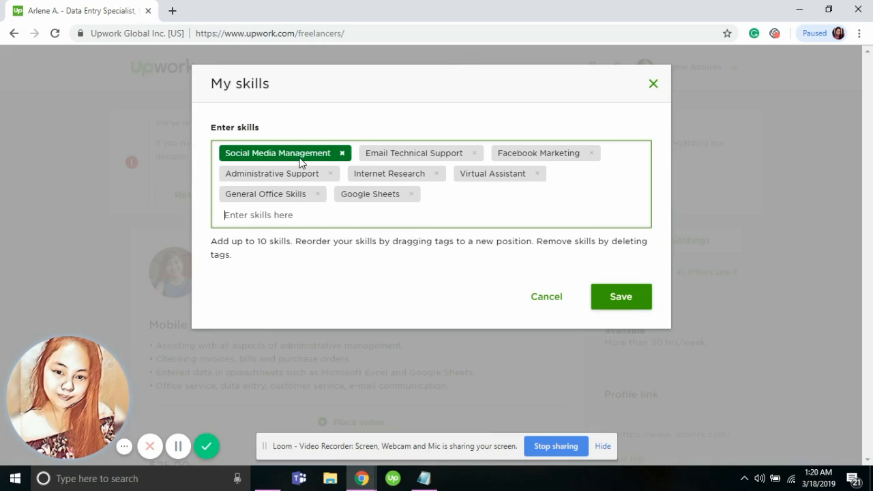
pyautogui.click(342, 154)
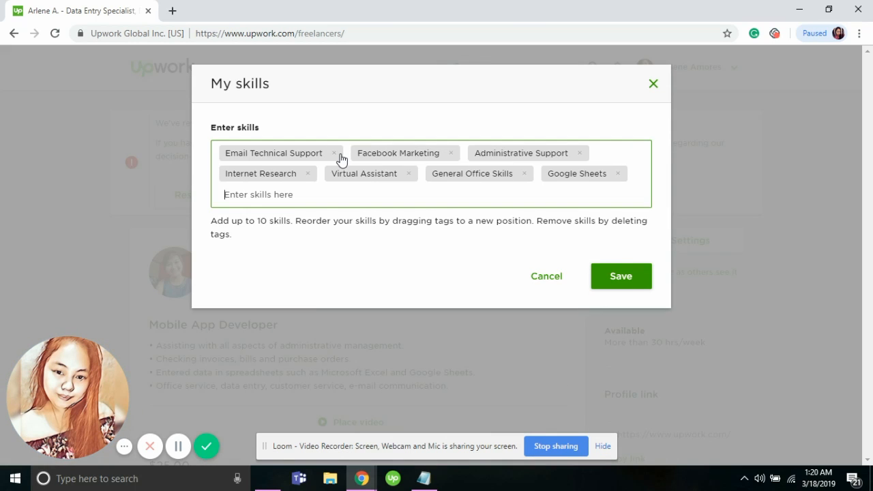
pyautogui.click(335, 155)
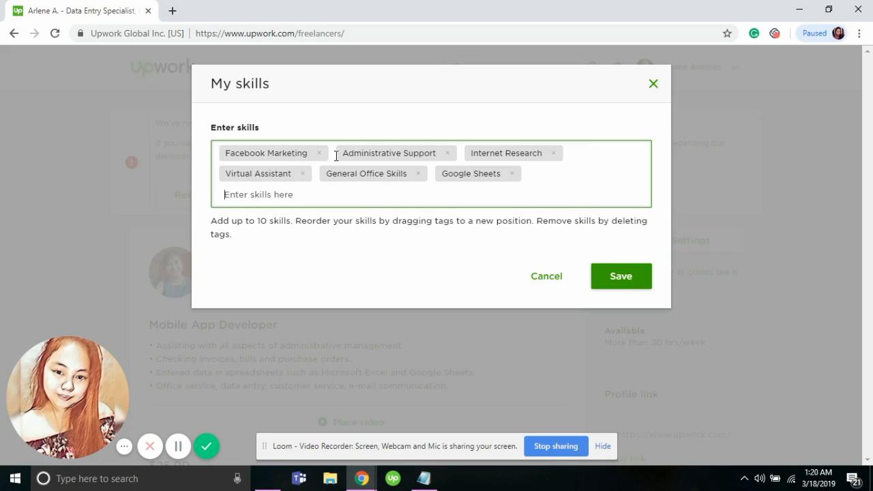
pyautogui.click(320, 156)
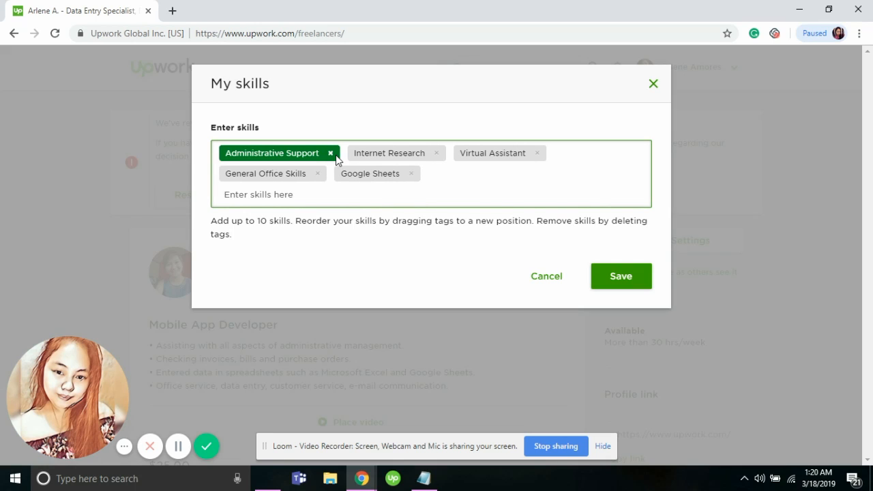
pyautogui.click(331, 155)
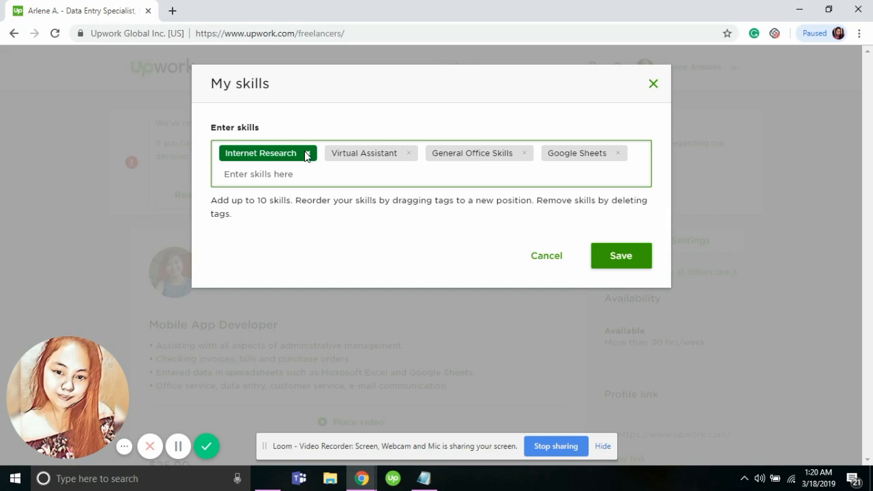
pyautogui.click(307, 154)
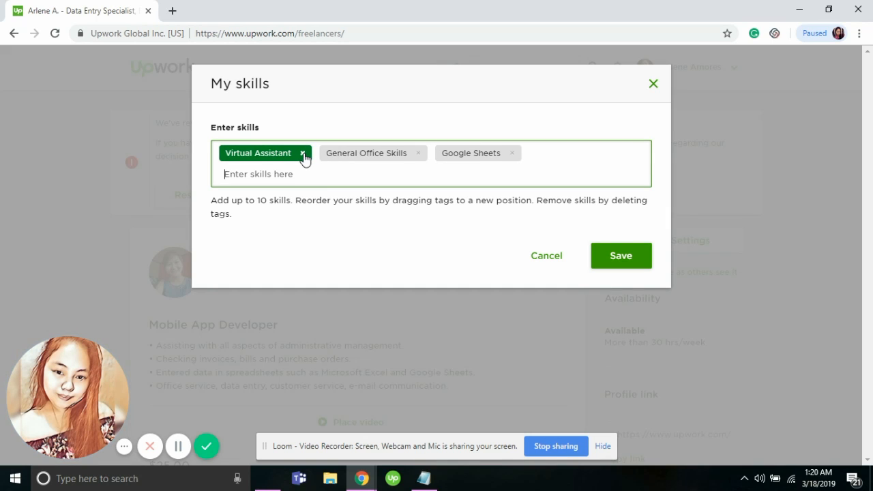
pyautogui.click(304, 154)
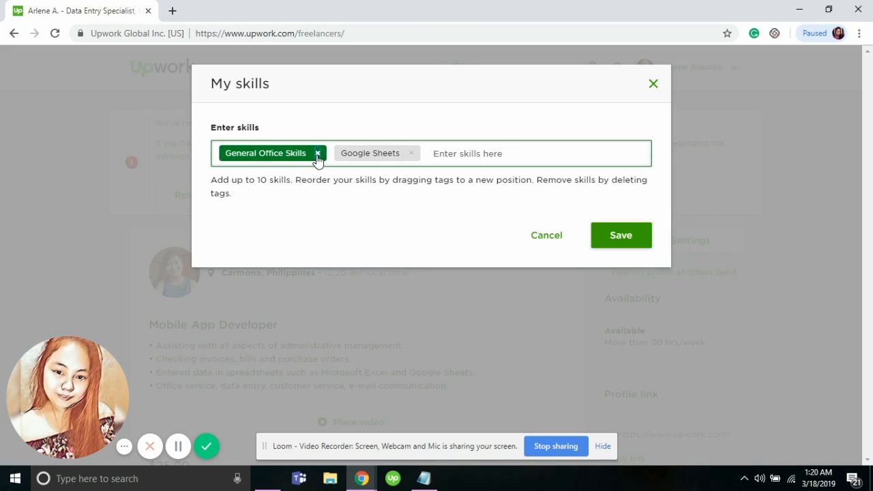
pyautogui.click(318, 153)
pyautogui.click(297, 154)
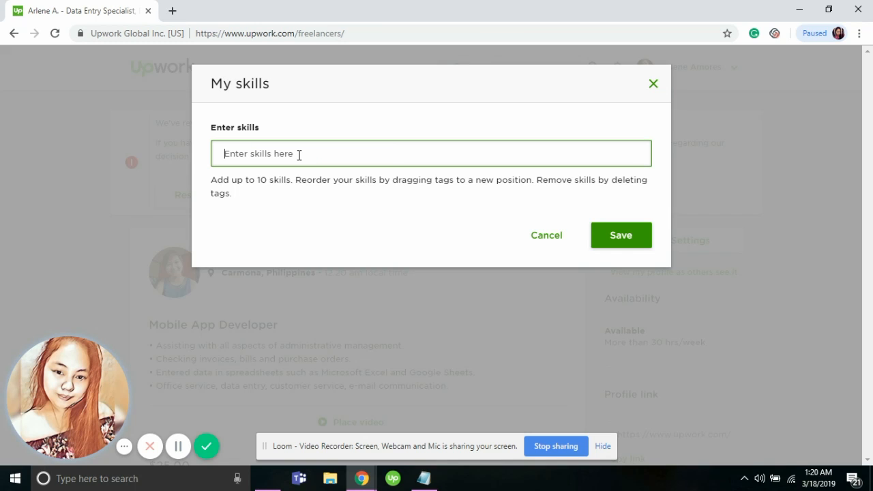
# Add the skills iPhone App Development and Mobile UI Design, then save the list and confirm removal of the old skills
pyautogui.write('A')
pyautogui.press('BackSpace')
pyautogui.write('Iphone')
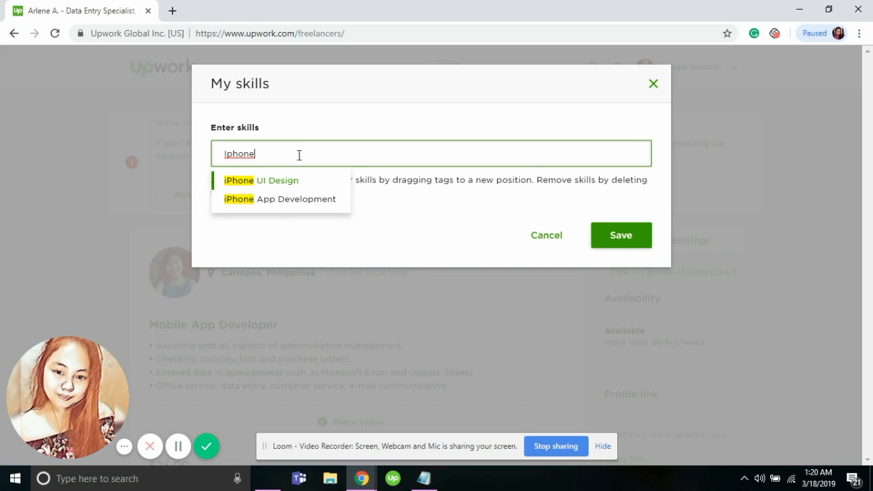
pyautogui.click(291, 200)
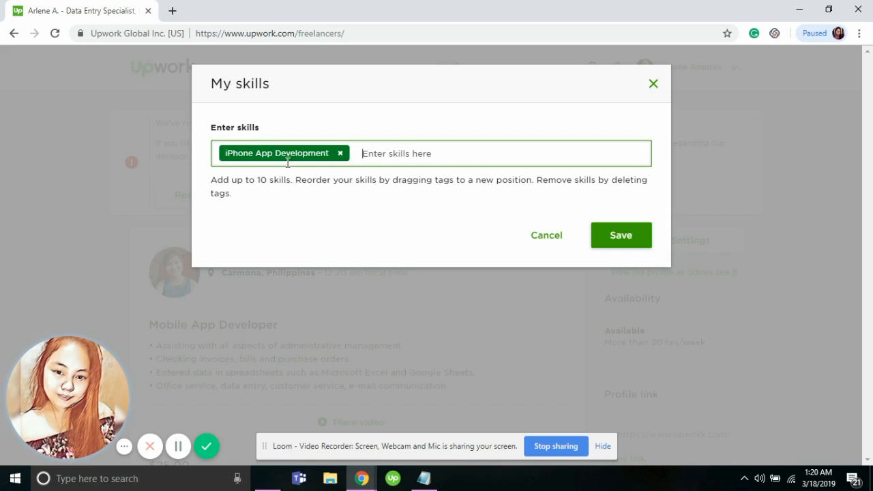
pyautogui.write('mobile')
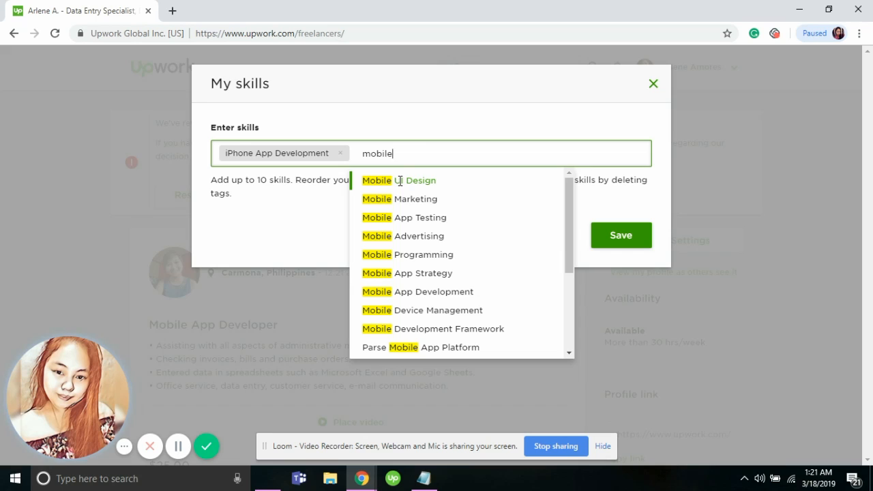
pyautogui.click(400, 181)
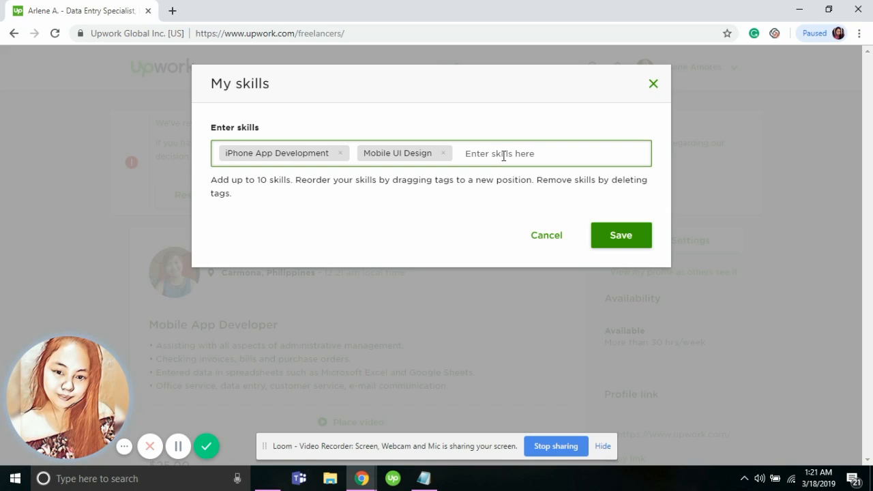
pyautogui.click(621, 236)
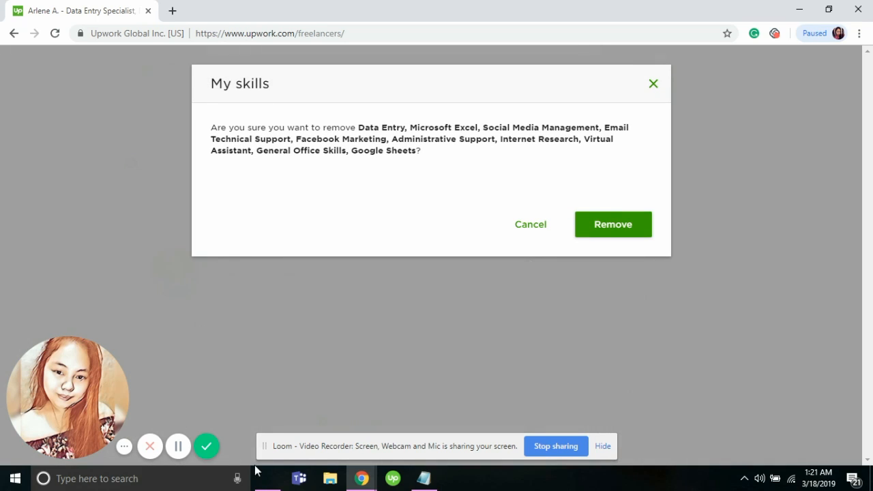
pyautogui.click(610, 229)
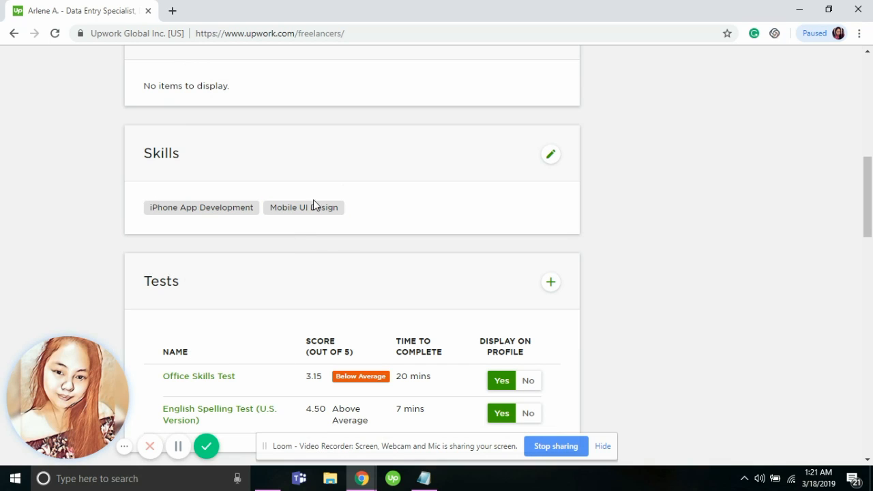
# Remove the Facebook Moderator entry at RDCE Enterprise from the employment history and confirm its removal
pyautogui.scroll(-1, 468, 203)
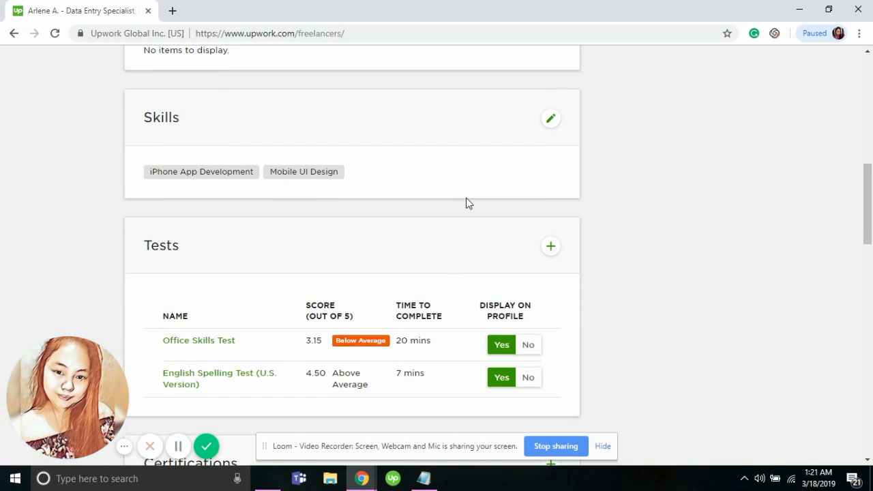
pyautogui.scroll(-3, 468, 202)
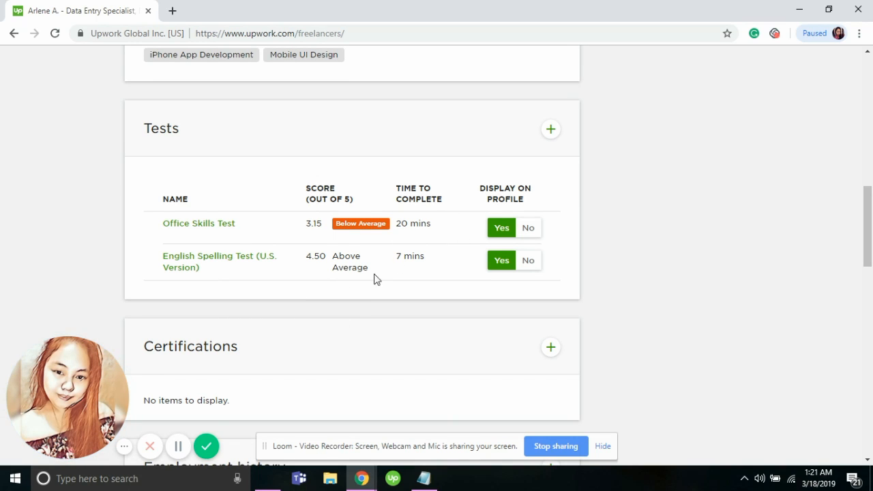
pyautogui.scroll(-3, 405, 285)
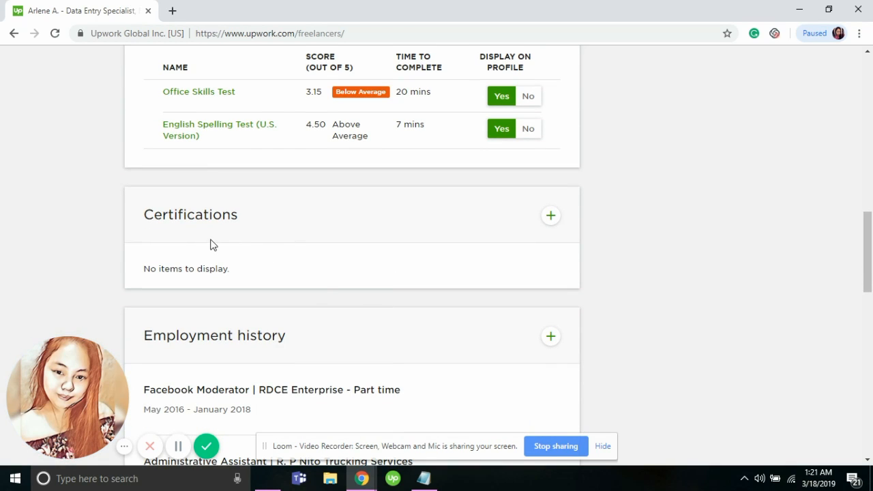
pyautogui.scroll(-1, 249, 275)
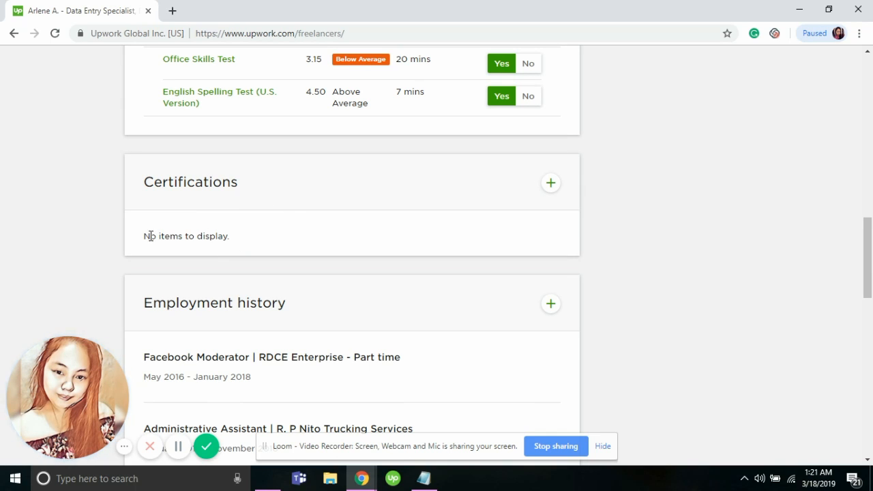
pyautogui.scroll(-2, 325, 193)
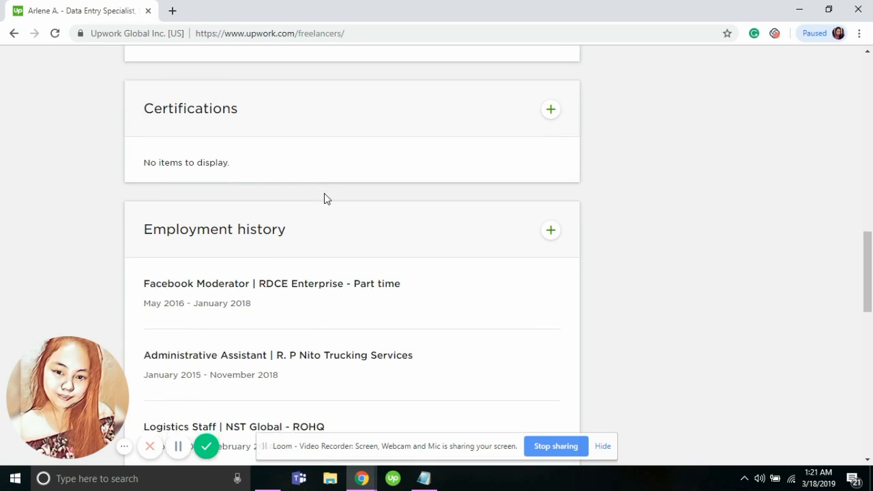
pyautogui.scroll(-1, 325, 198)
pyautogui.scroll(-1, 325, 198)
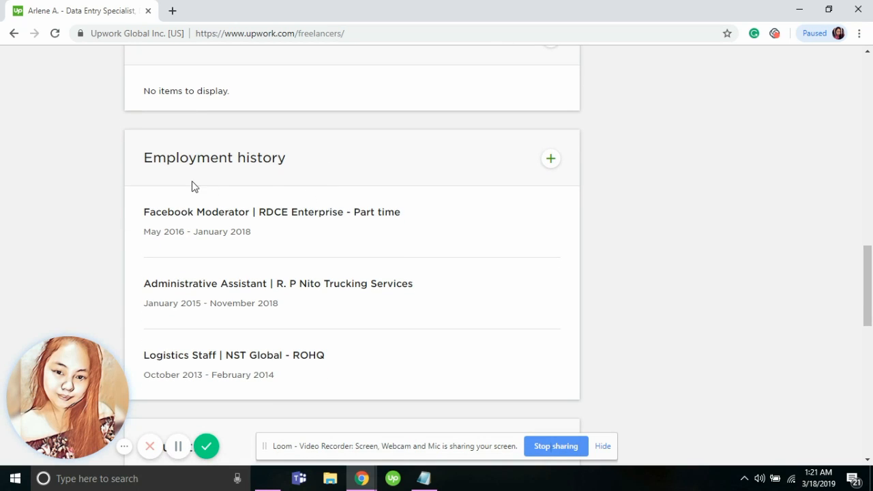
pyautogui.moveTo(532, 228)
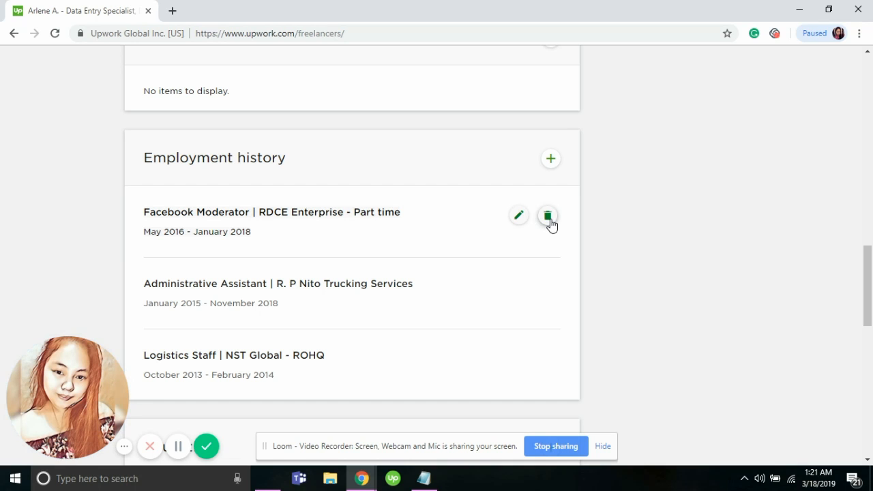
pyautogui.click(548, 217)
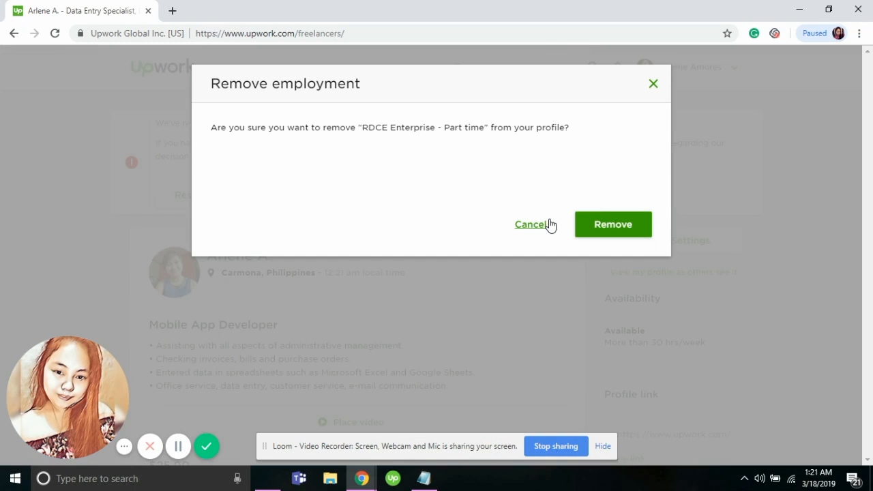
pyautogui.click(606, 234)
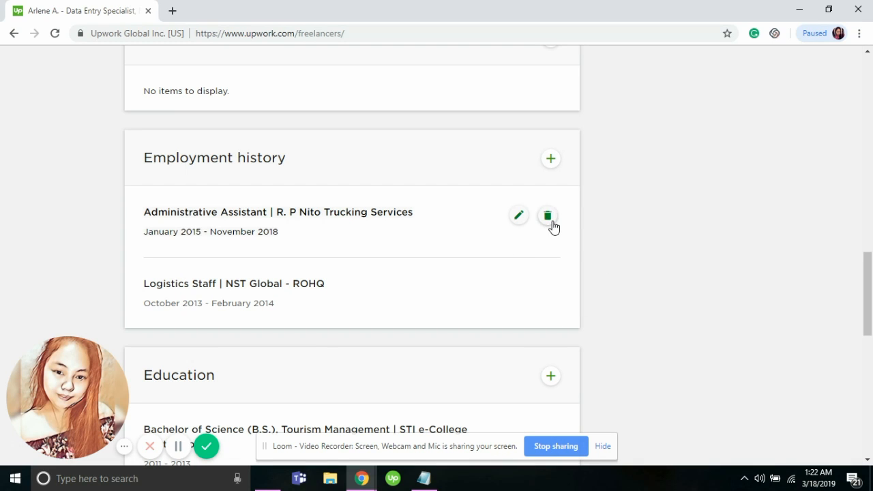
# Remove the Administrative Assistant entry at R. P Nito Trucking Services and the Logistics Staff entry at NST Global - ROHQ from the employment history
pyautogui.click(549, 218)
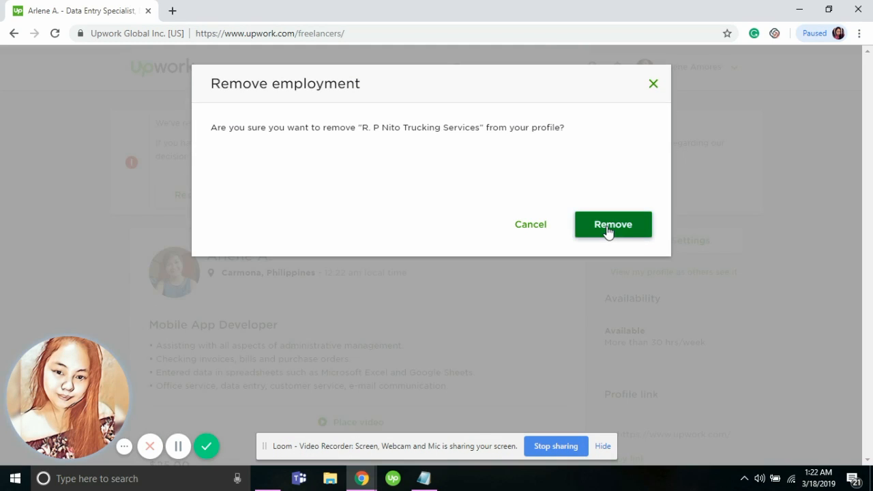
pyautogui.click(608, 230)
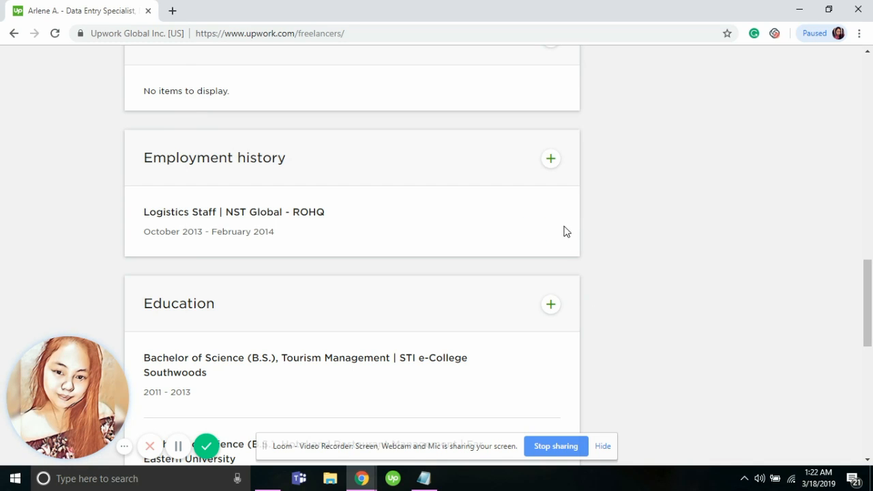
pyautogui.moveTo(550, 227)
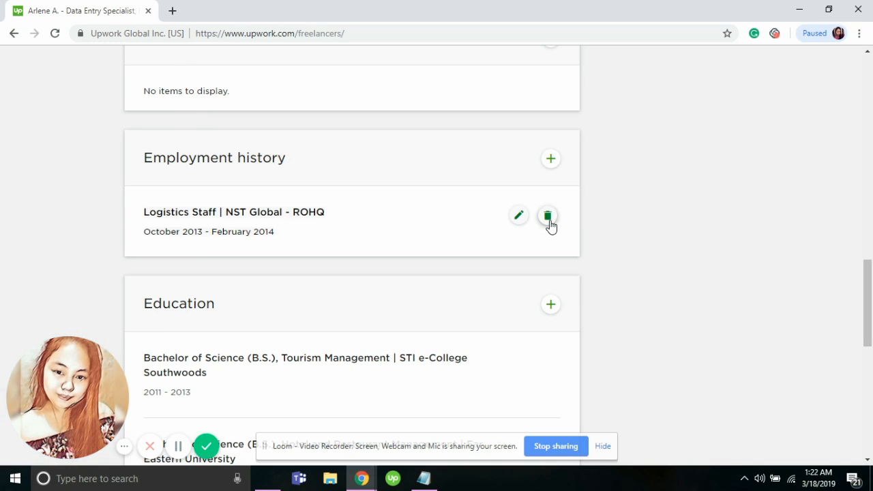
pyautogui.click(548, 217)
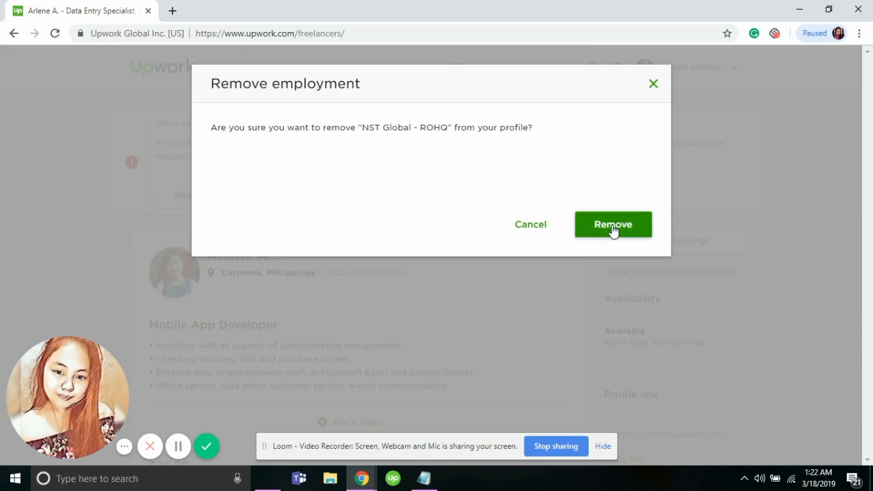
pyautogui.click(613, 228)
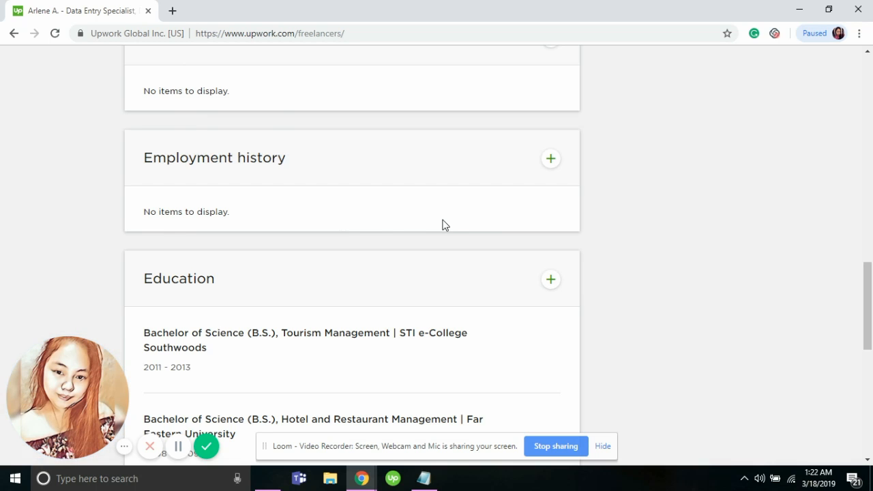
# Remove both education entries, the Tourism Management degree at STI e-College Southwoods and the Hotel and Restaurant Management degree at Far Eastern University
pyautogui.scroll(-2, 442, 226)
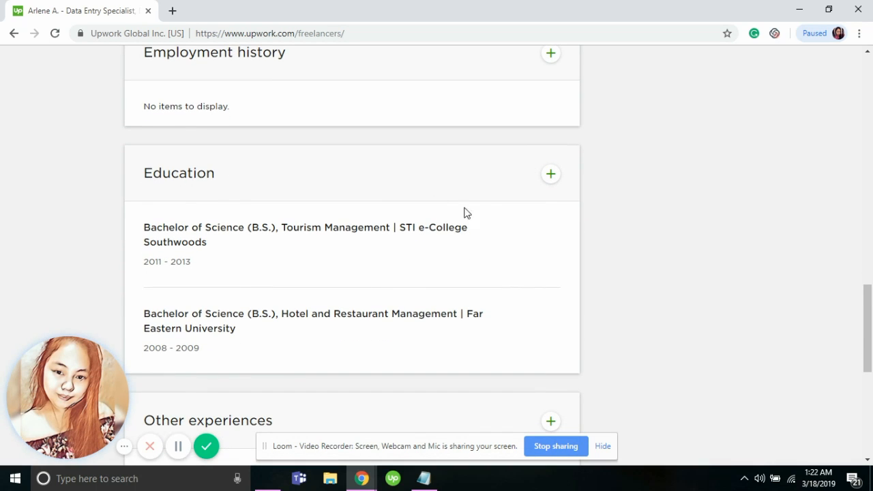
pyautogui.scroll(-1, 450, 208)
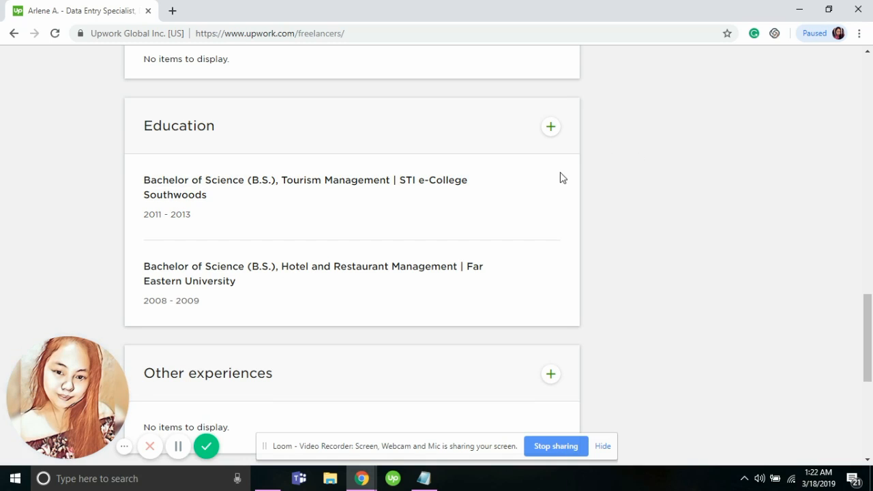
pyautogui.click(548, 184)
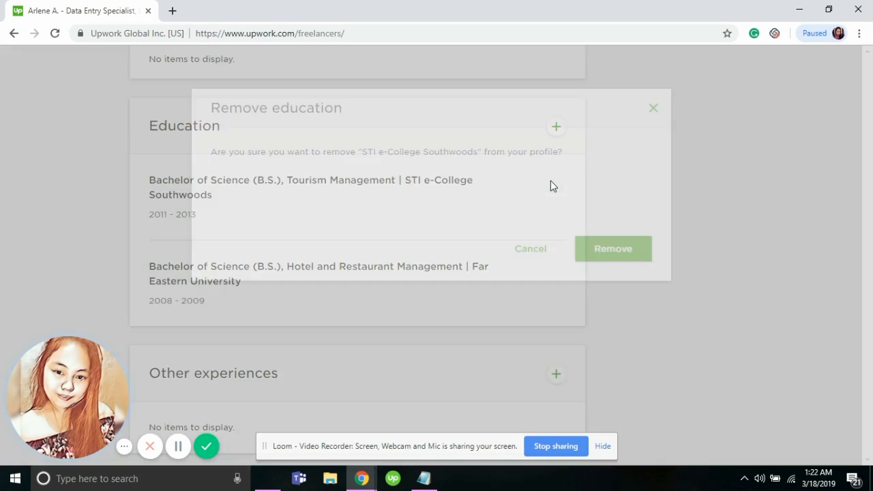
pyautogui.click(619, 231)
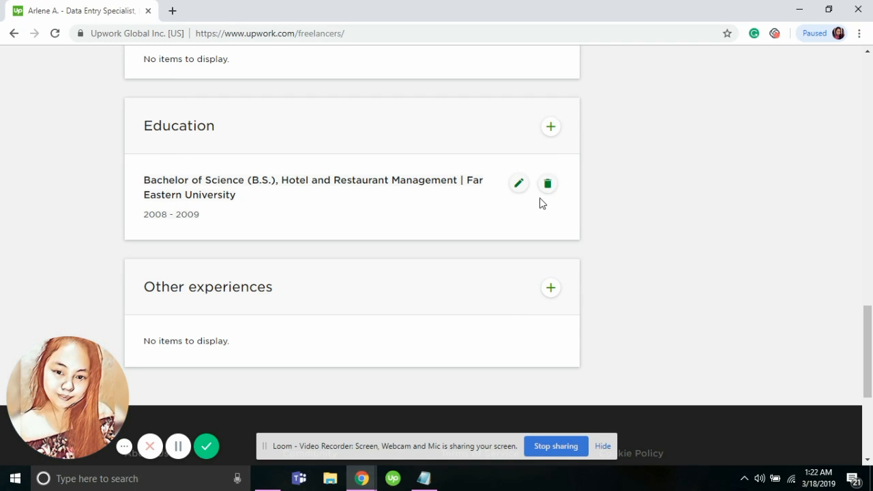
pyautogui.click(551, 190)
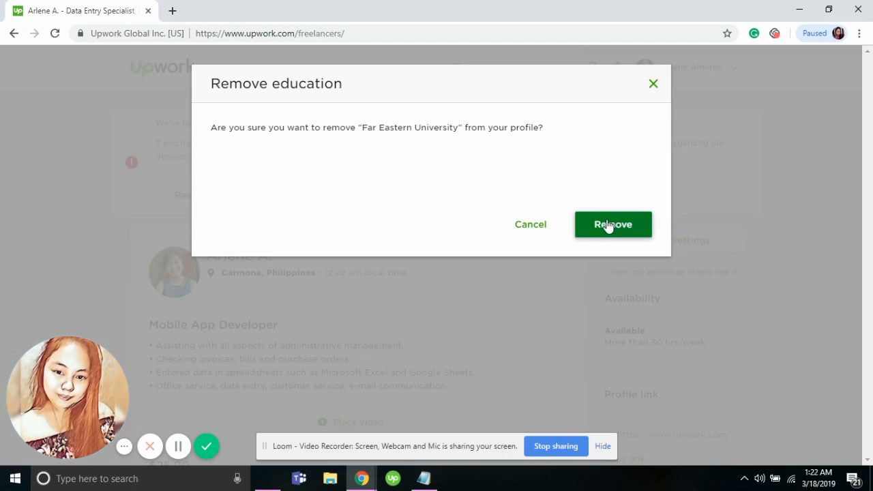
pyautogui.click(609, 225)
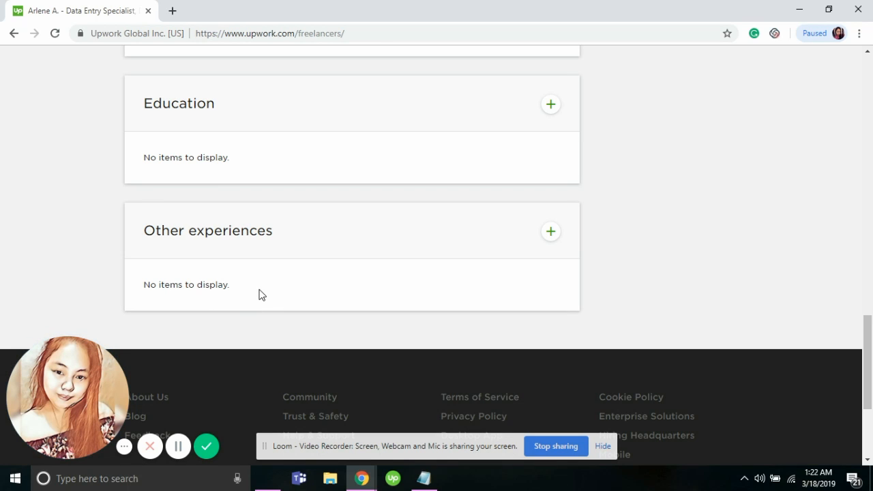
# Review the edited profile from other experiences up to the title, checking education, employment history, tests, skills, hourly rate and overview
pyautogui.scroll(1, 259, 295)
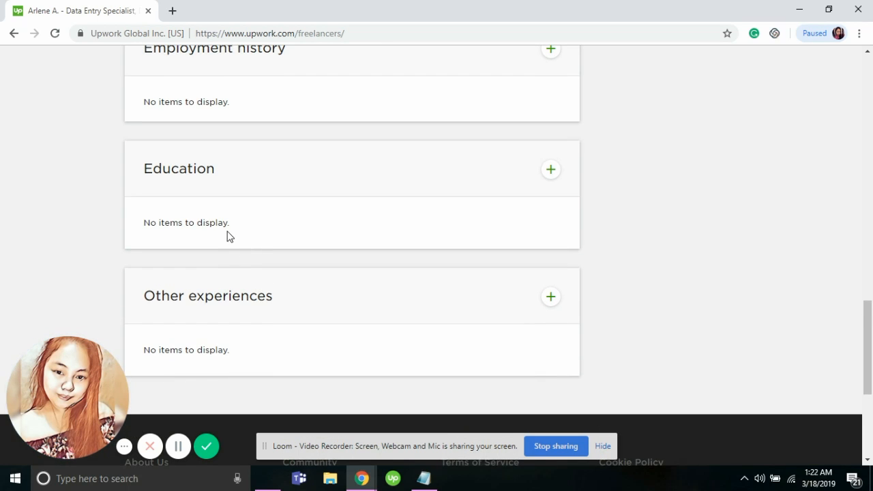
pyautogui.scroll(2, 228, 236)
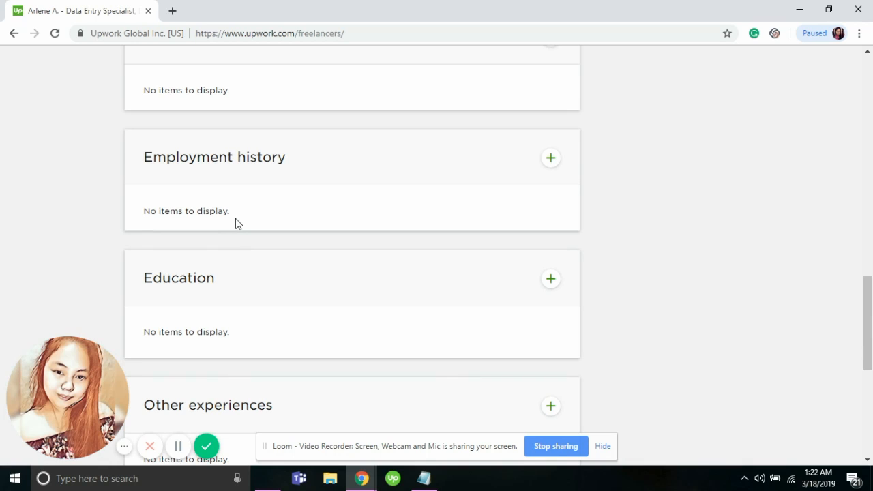
pyautogui.scroll(3, 235, 219)
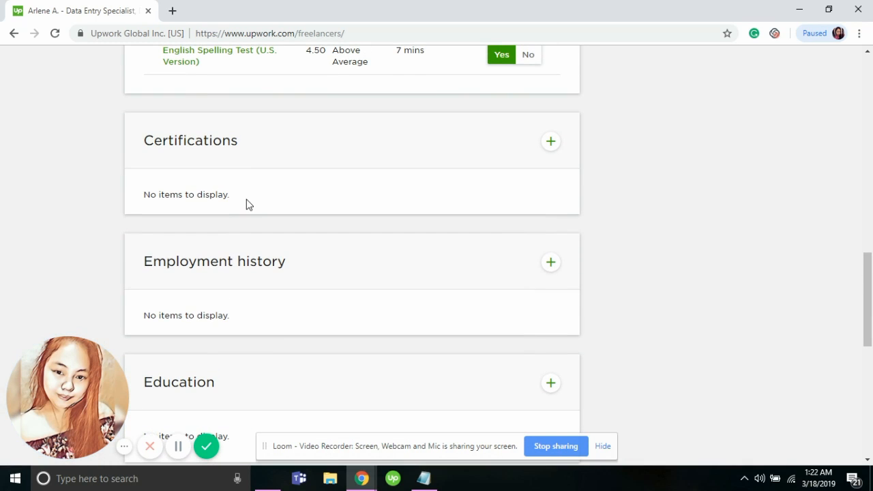
pyautogui.scroll(3, 248, 202)
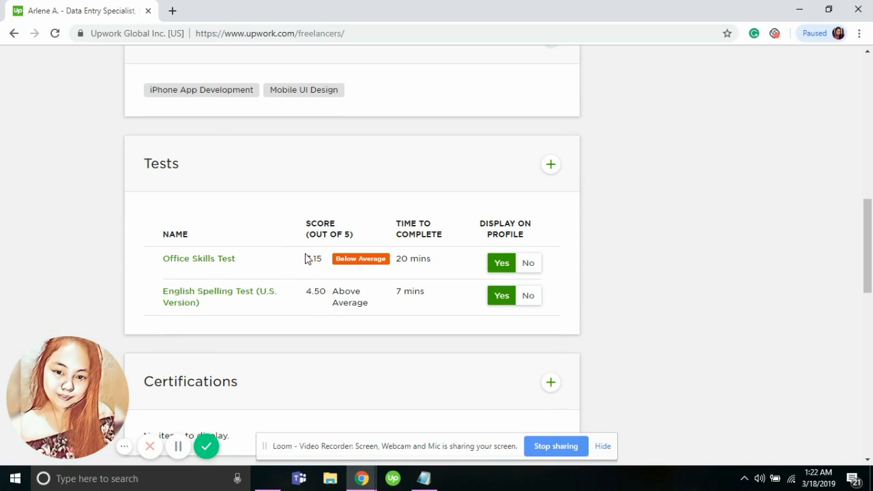
pyautogui.scroll(3, 322, 254)
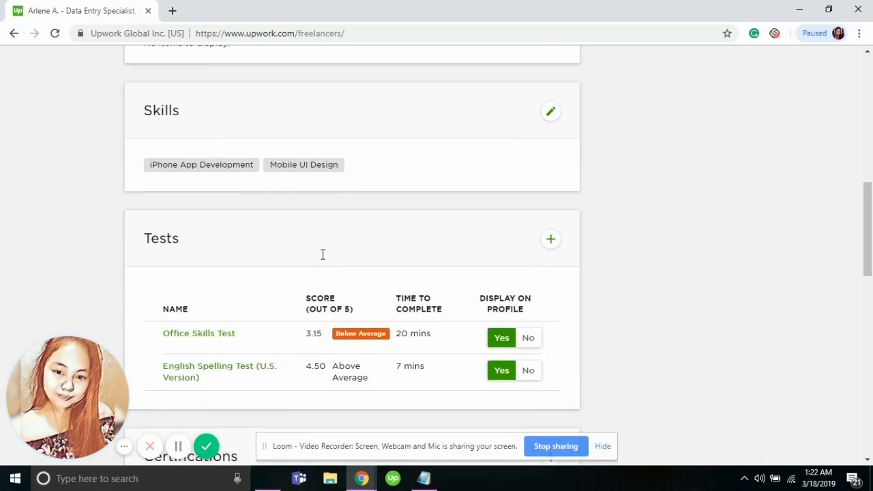
pyautogui.moveTo(173, 206); pyautogui.dragTo(239, 298)
pyautogui.click(238, 298)
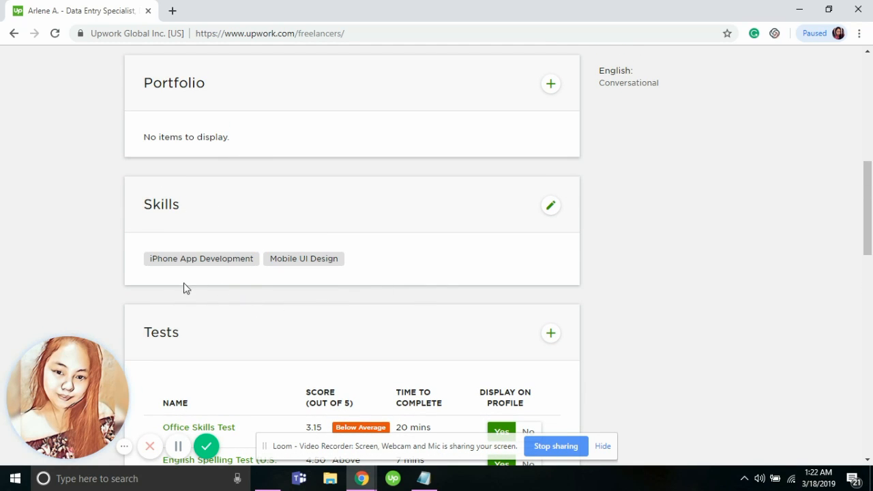
pyautogui.click(205, 262)
pyautogui.scroll(2, 374, 276)
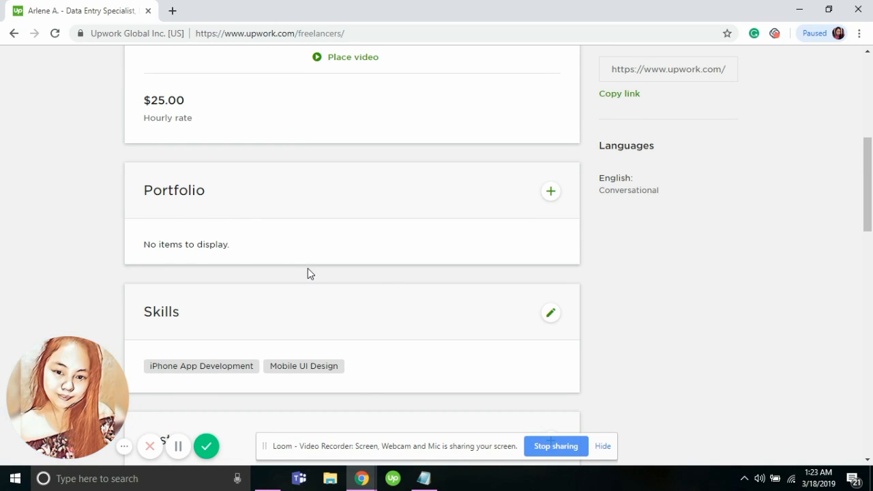
pyautogui.scroll(2, 308, 273)
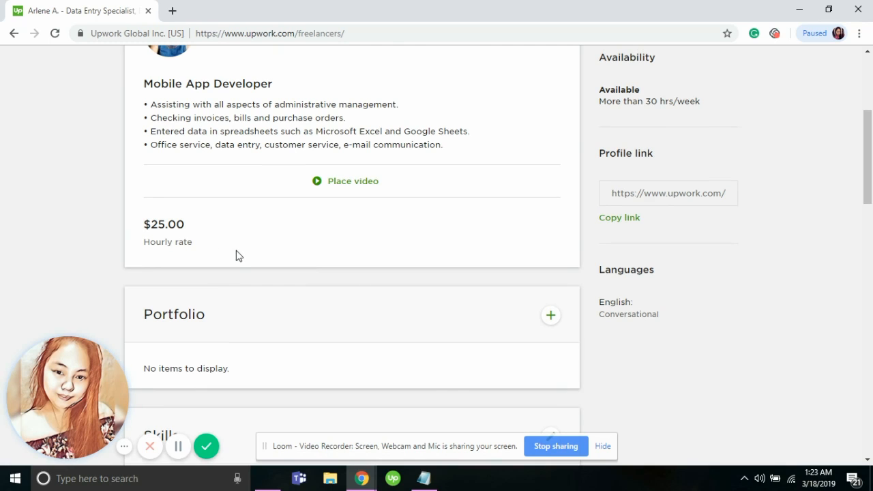
pyautogui.scroll(2, 237, 255)
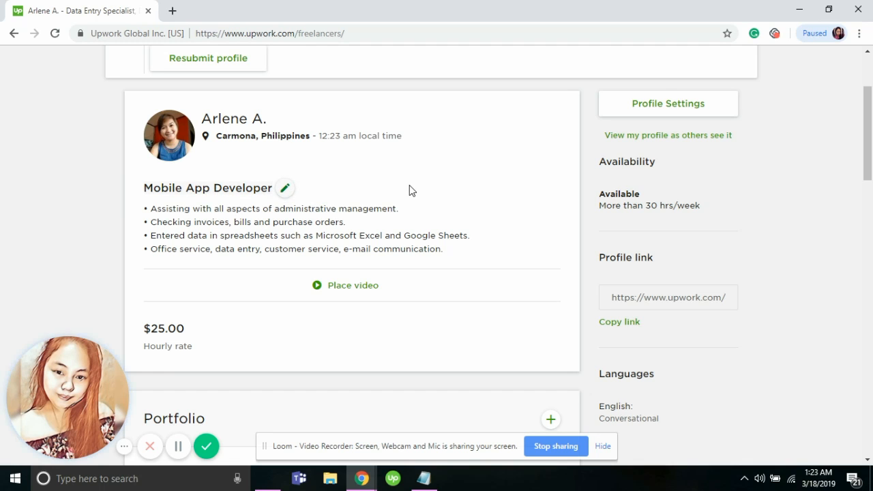
pyautogui.scroll(-1, 414, 236)
pyautogui.scroll(1, 414, 236)
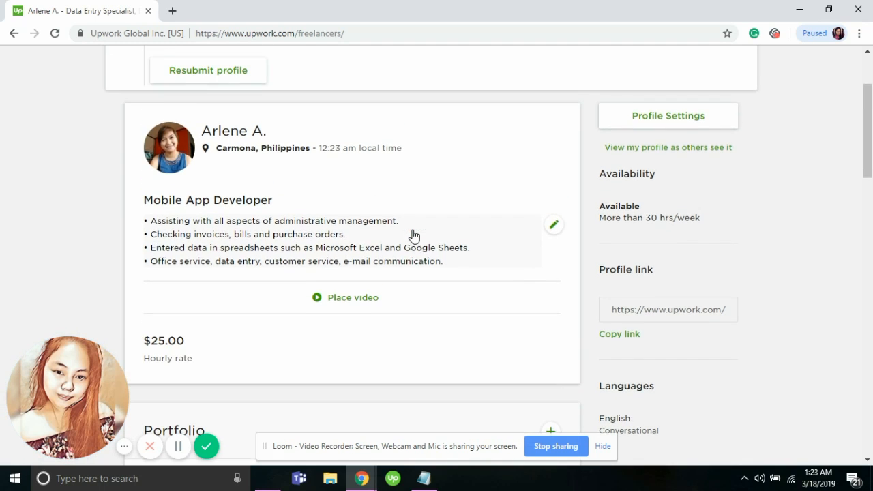
# In the profile settings, choose Public visibility and set search engine privacy to show the full name
pyautogui.click(670, 120)
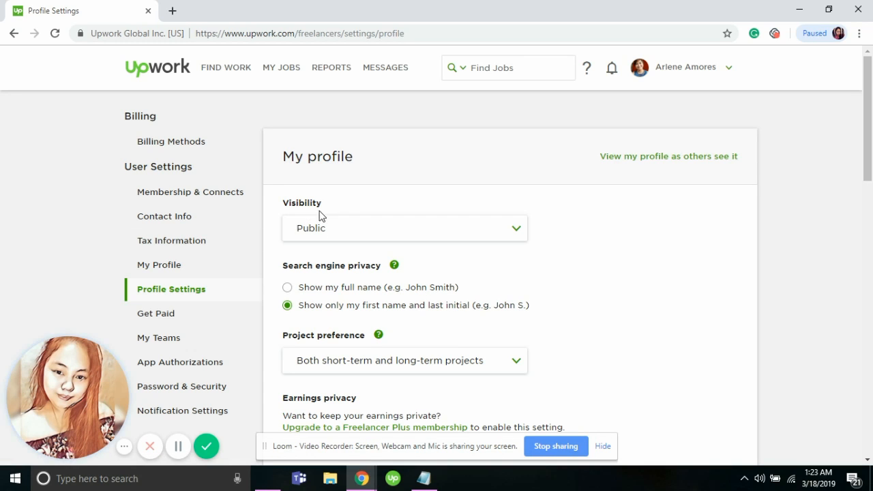
pyautogui.click(346, 232)
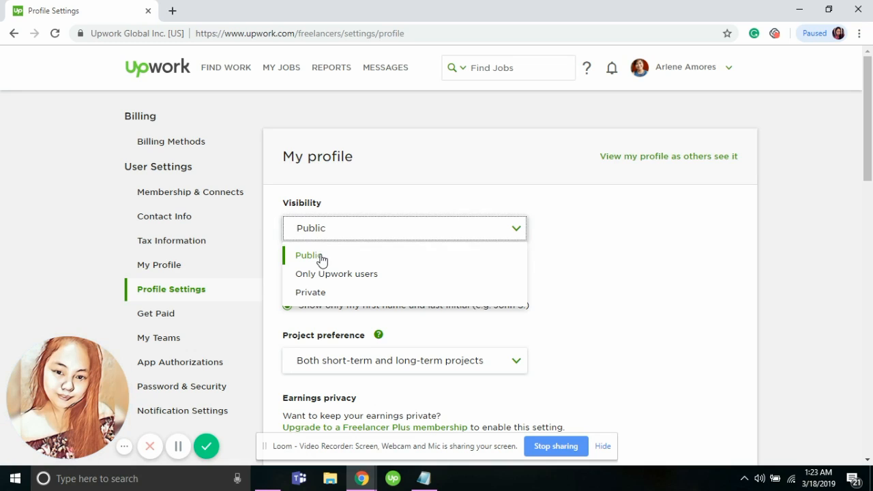
pyautogui.click(320, 260)
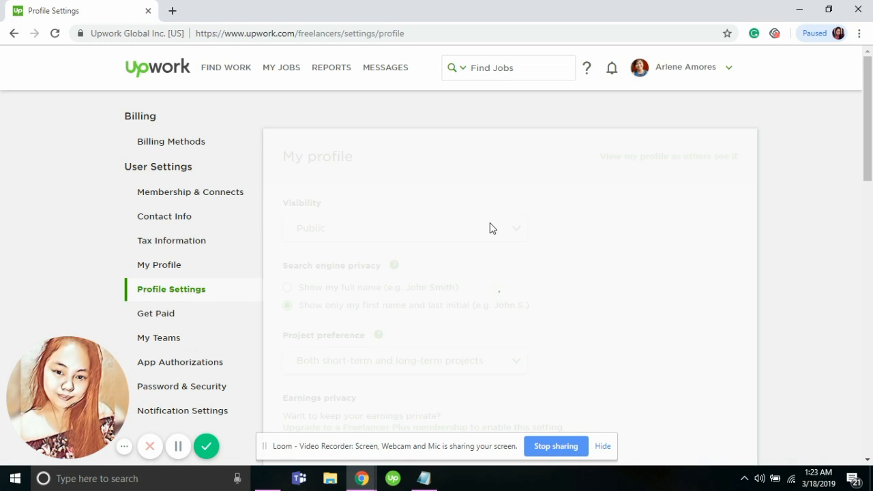
pyautogui.scroll(-1, 395, 248)
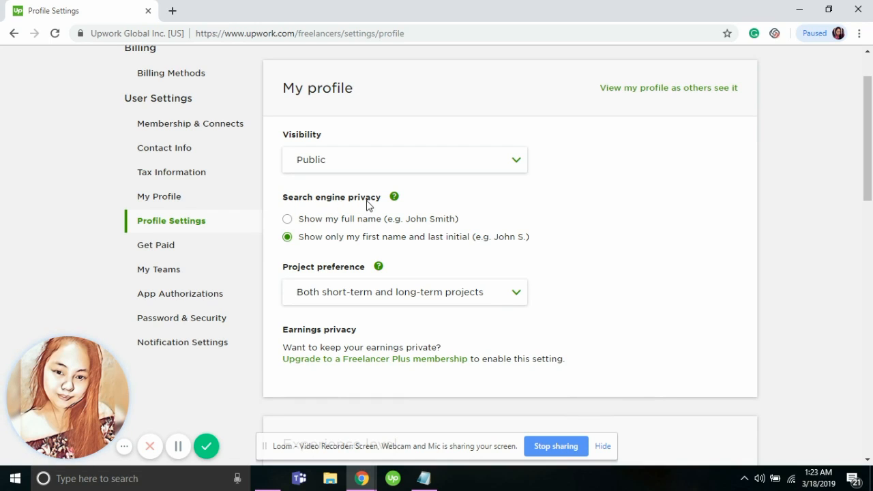
pyautogui.click(288, 220)
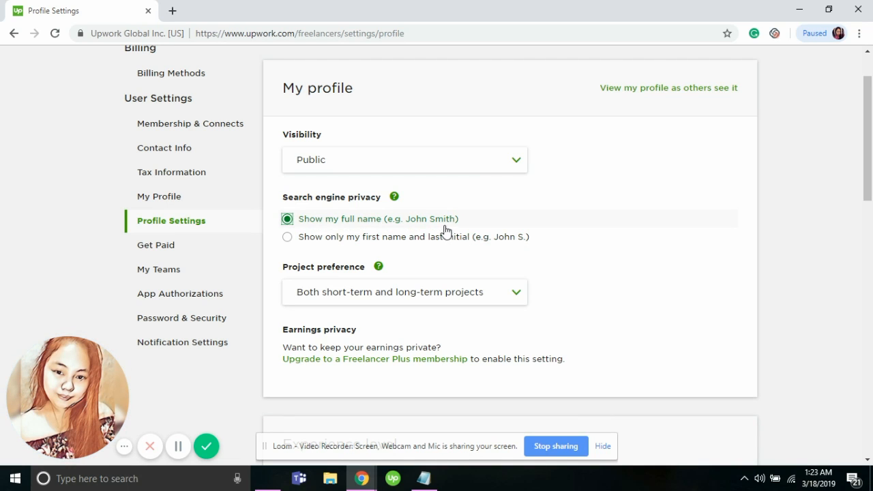
# Choose both short-term and long-term projects as the project preference and set the experience level to Entry level
pyautogui.scroll(-1, 474, 228)
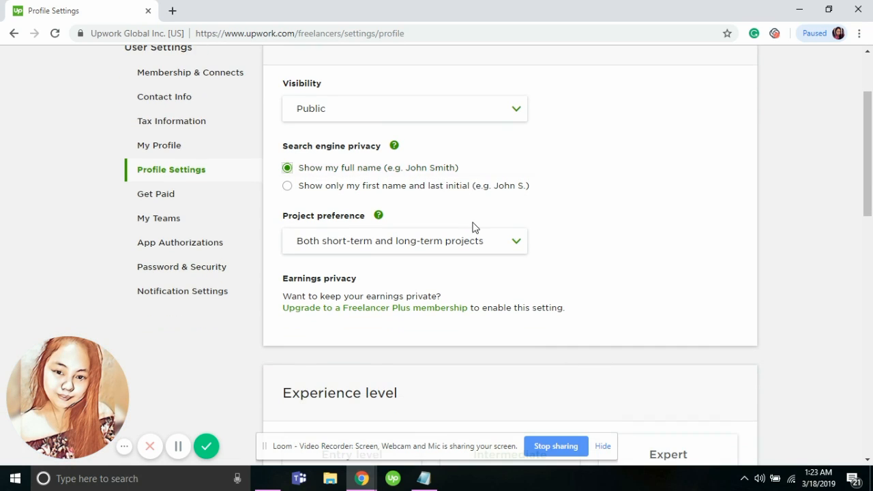
pyautogui.click(392, 247)
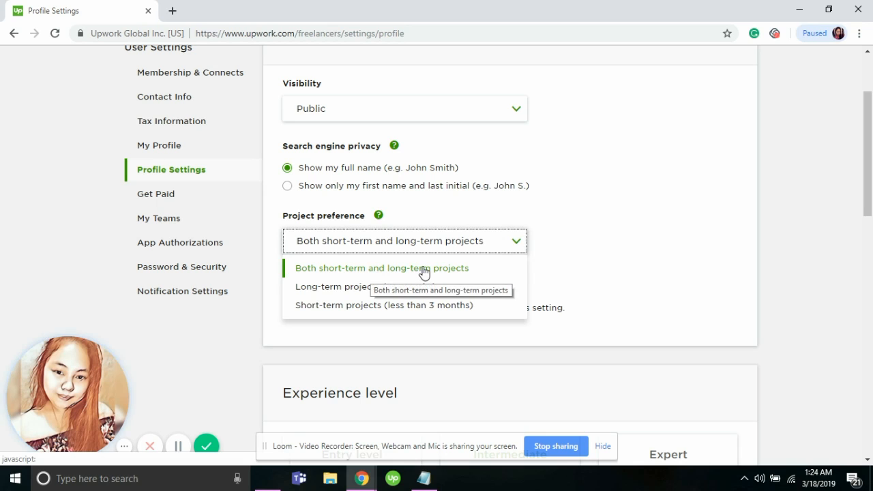
pyautogui.click(454, 271)
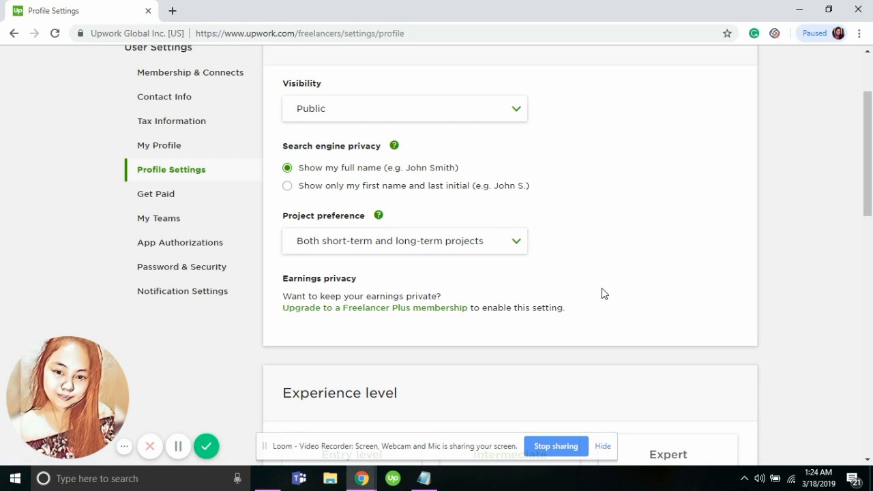
pyautogui.scroll(-3, 602, 288)
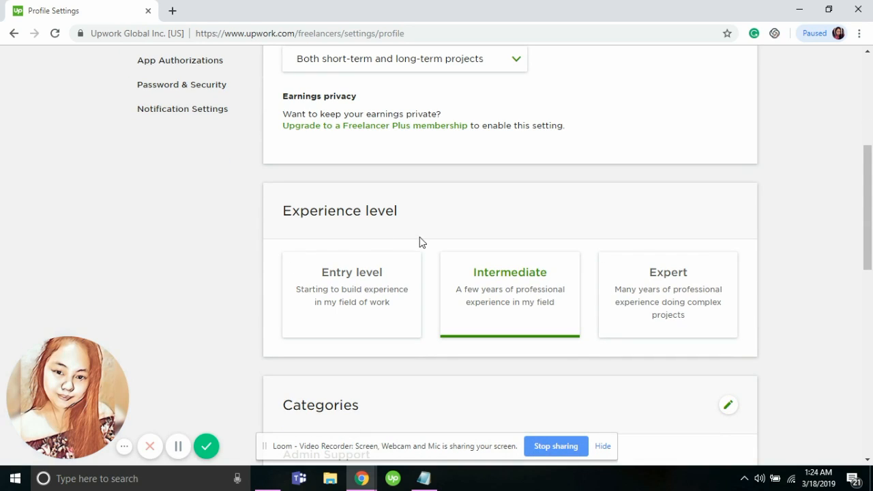
pyautogui.click(371, 293)
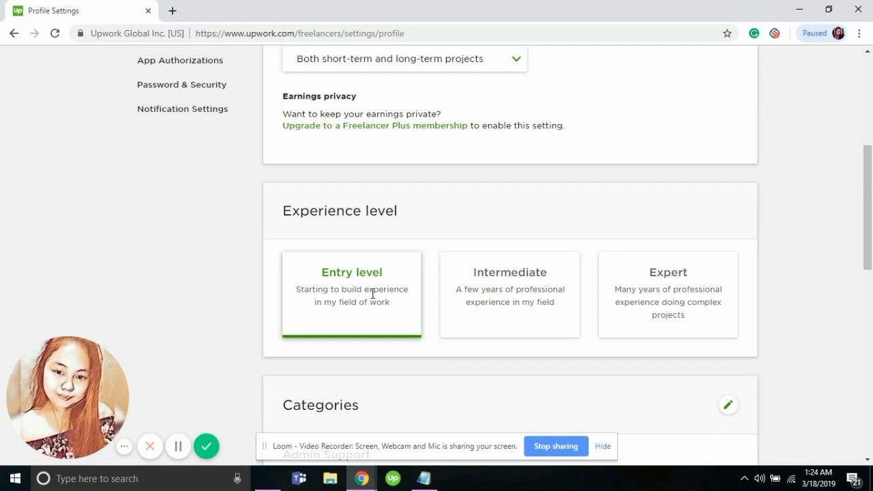
# Edit the categories and remove Data Entry, Personal / Virtual Assistant, Web Research and Other - Admin Support
pyautogui.scroll(-3, 372, 293)
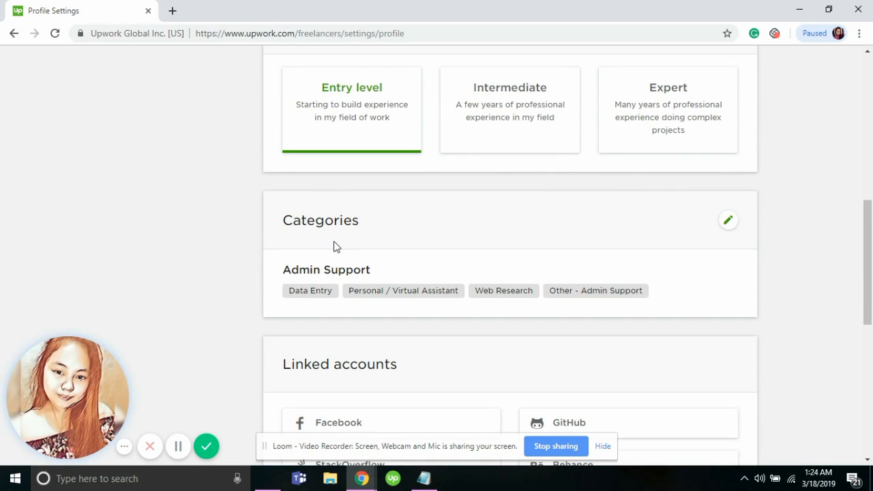
pyautogui.click(732, 222)
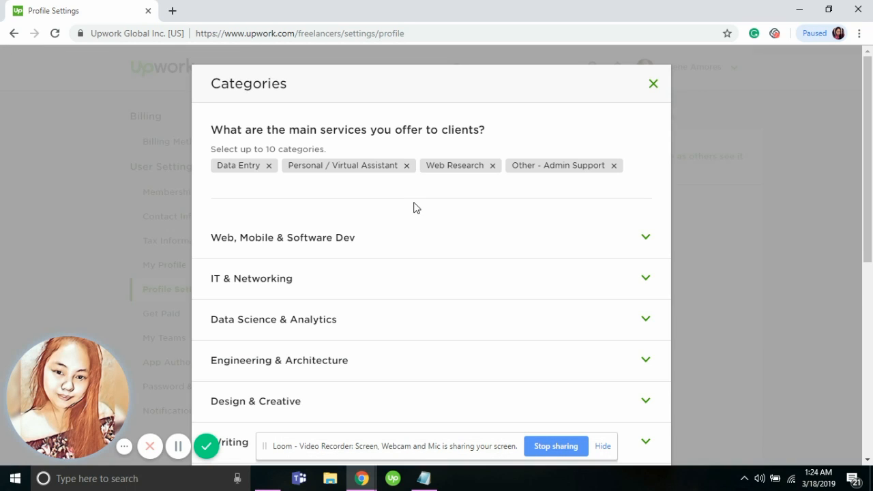
pyautogui.click(270, 166)
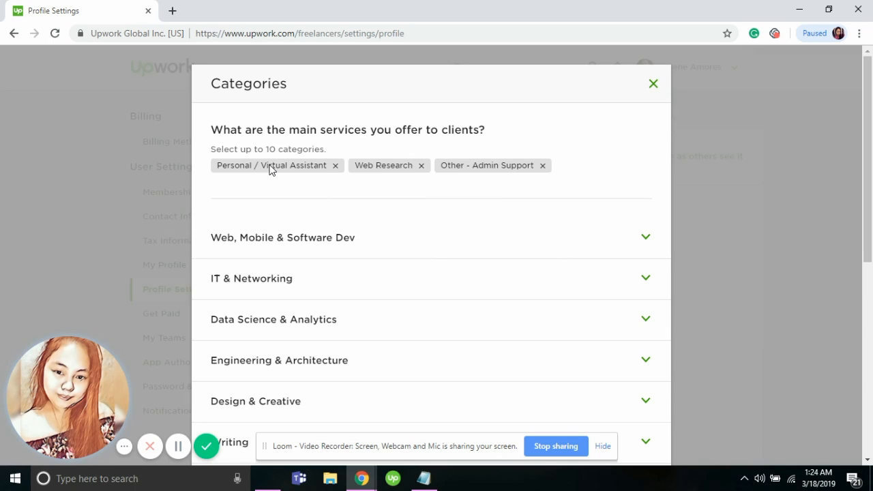
pyautogui.click(335, 166)
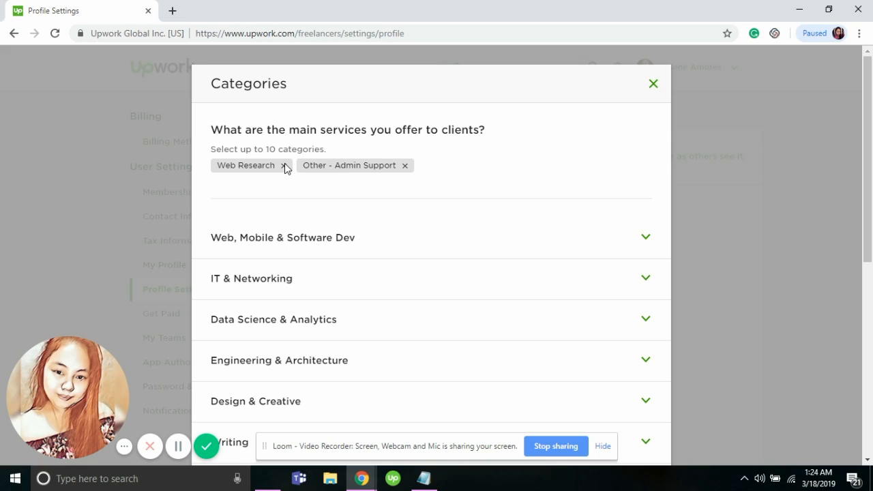
pyautogui.click(284, 165)
pyautogui.click(319, 166)
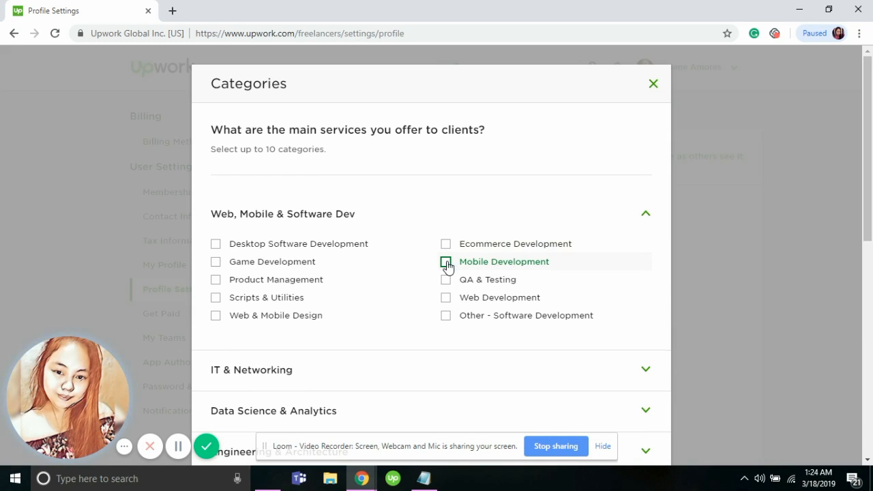
# Add Mobile Development and Other - Software Development under Web, Mobile & Software Dev, and save the categories
pyautogui.click(446, 264)
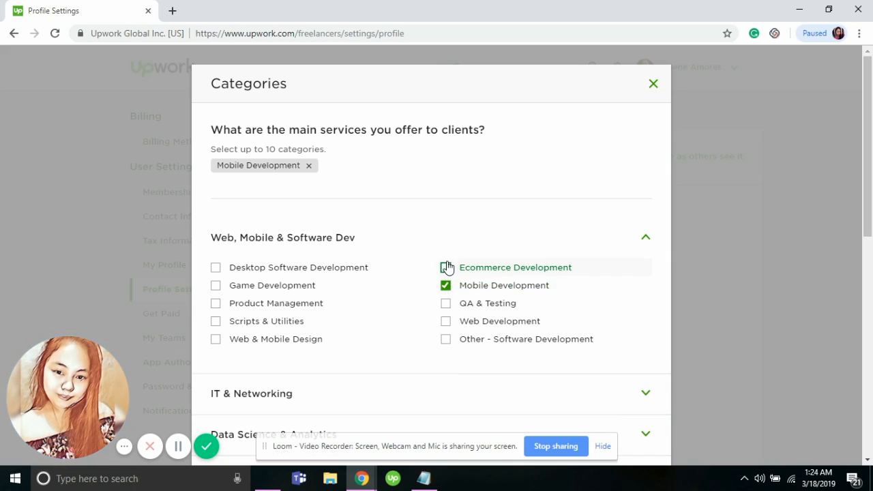
pyautogui.click(446, 340)
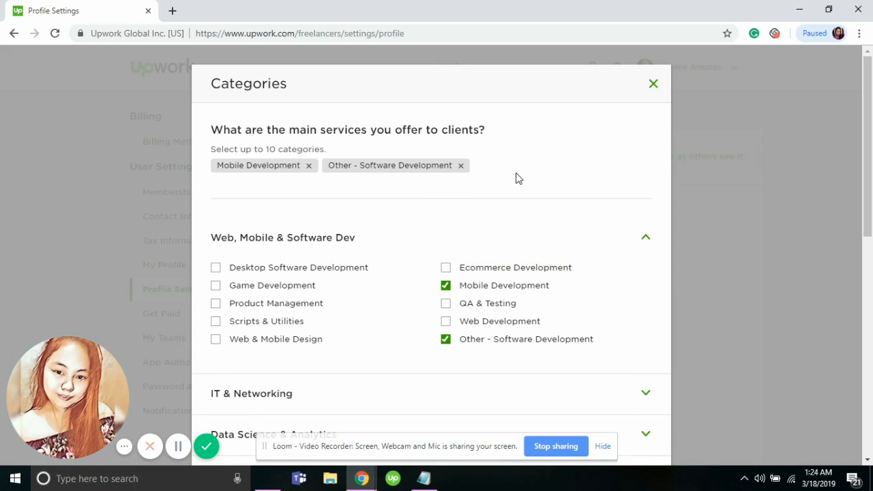
pyautogui.scroll(-5, 517, 179)
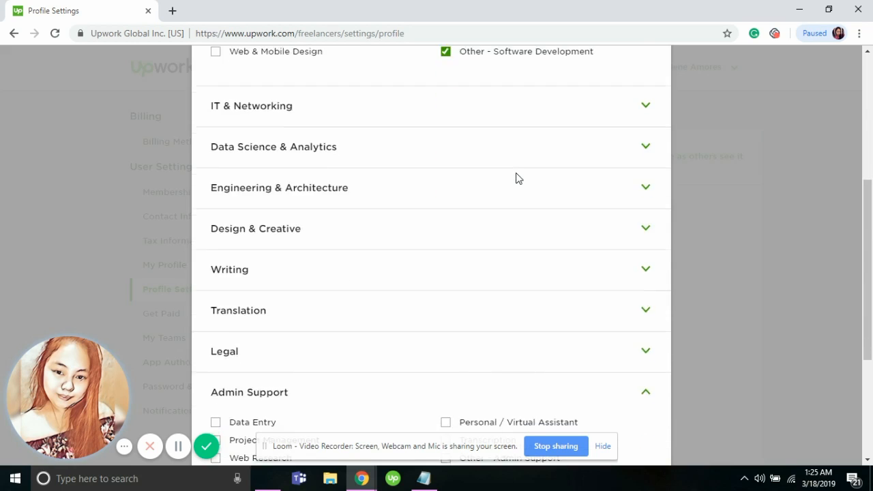
pyautogui.scroll(-3, 516, 179)
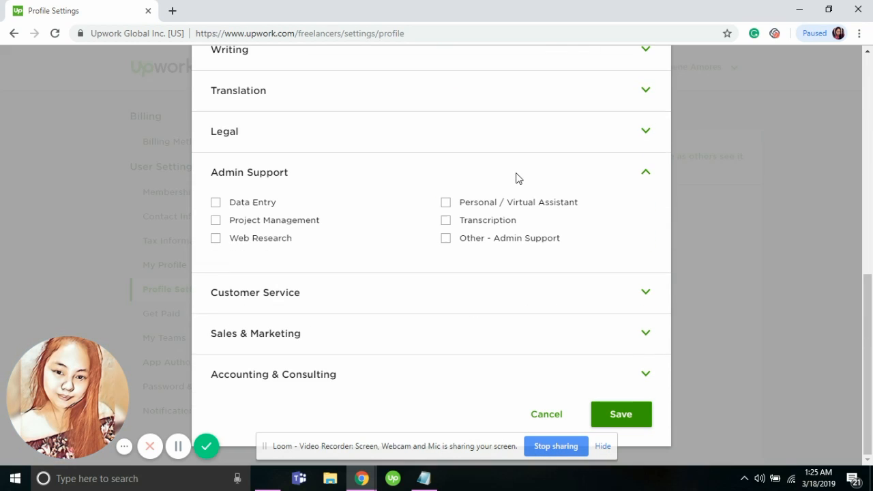
pyautogui.click(618, 418)
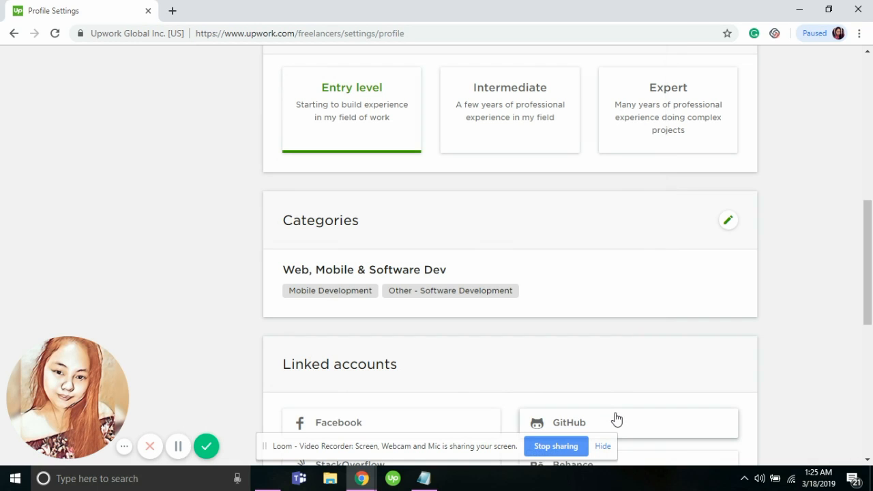
# Look over the linked accounts in the profile settings, and open the Location section of the account's contact info
pyautogui.scroll(-2, 598, 279)
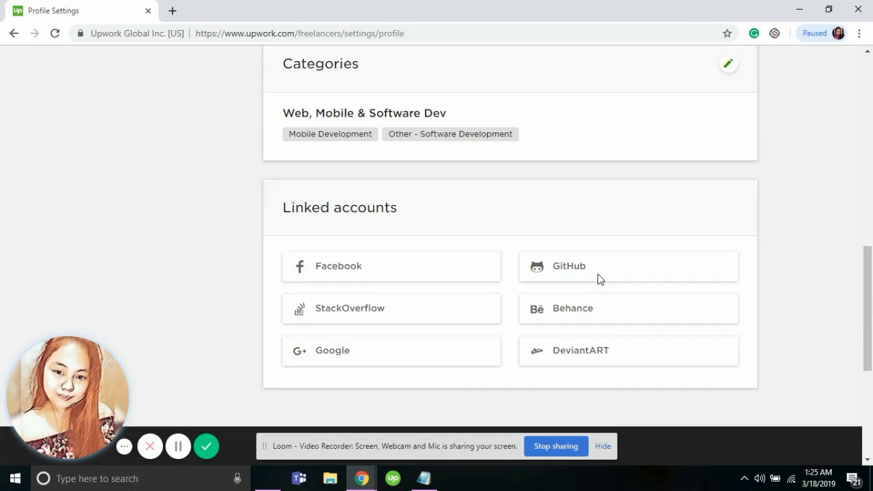
pyautogui.scroll(4, 600, 280)
pyautogui.scroll(5, 598, 279)
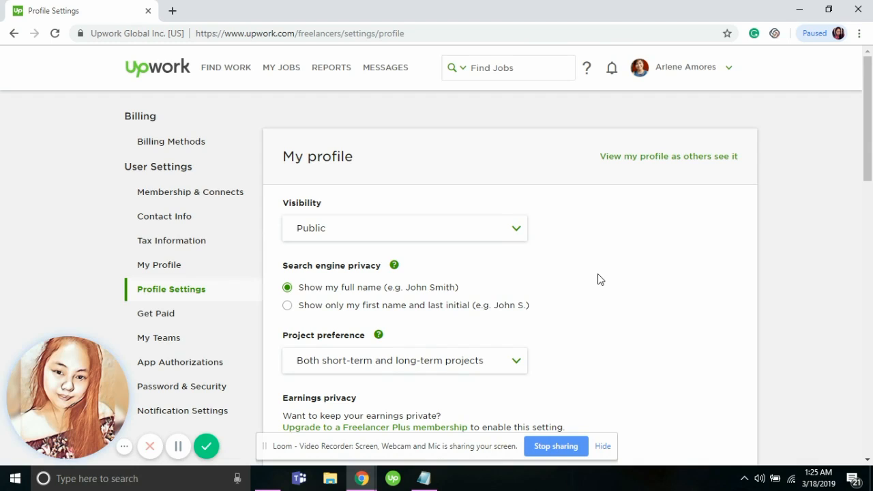
pyautogui.click(720, 72)
pyautogui.click(578, 173)
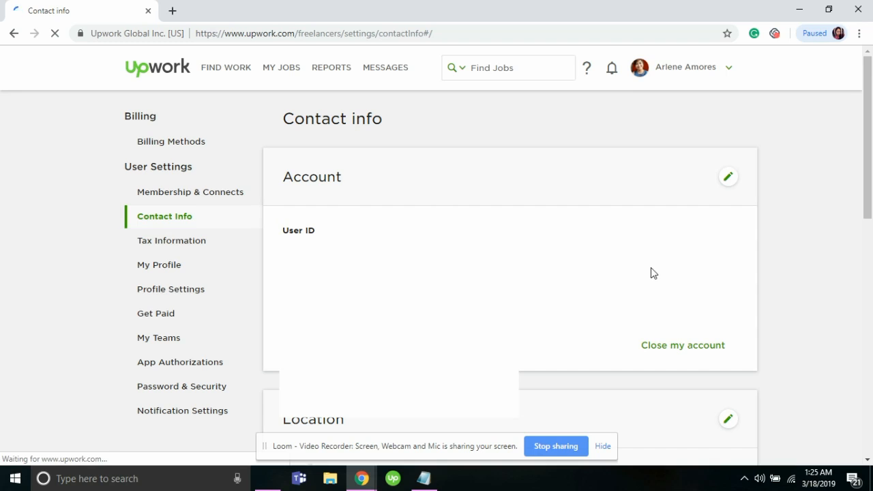
pyautogui.scroll(-3, 579, 308)
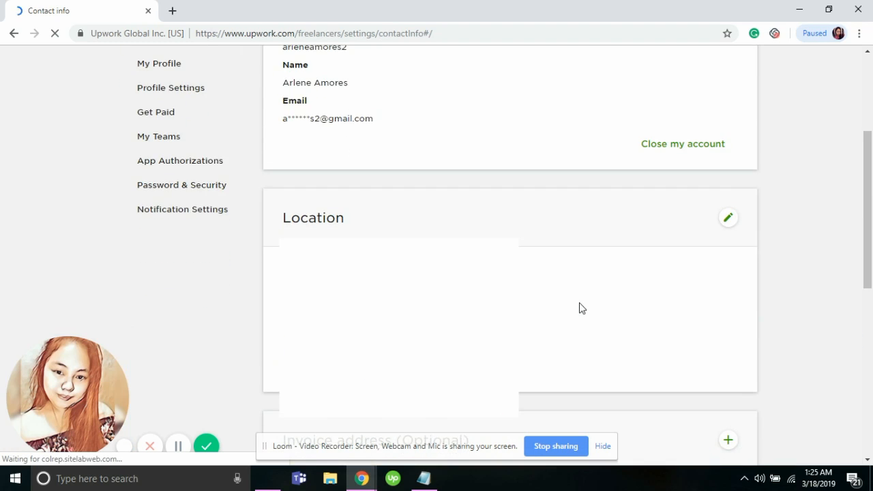
pyautogui.scroll(-1, 580, 309)
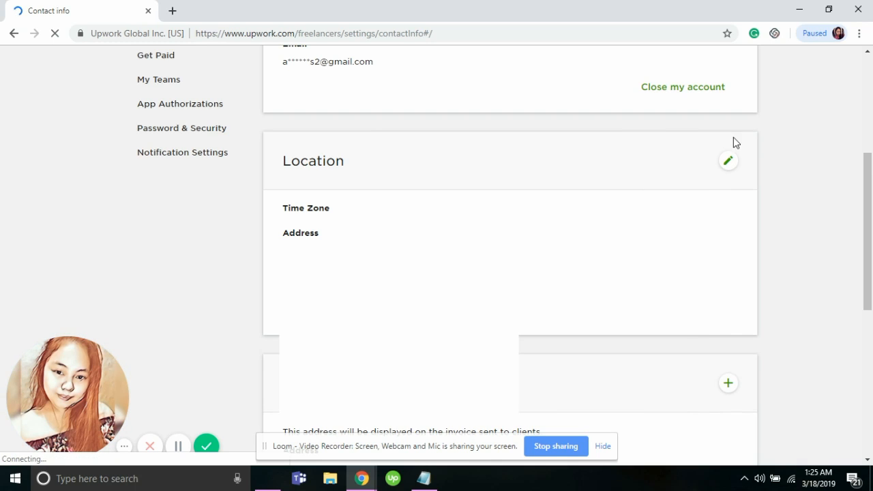
# Edit the location and set the time zone to UTC+05:00 Islamabad, Karachi
pyautogui.click(729, 163)
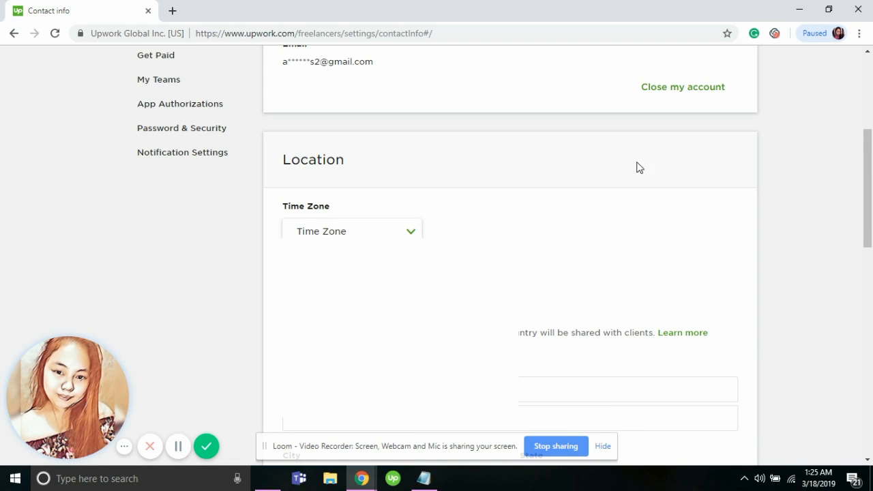
pyautogui.scroll(-2, 532, 222)
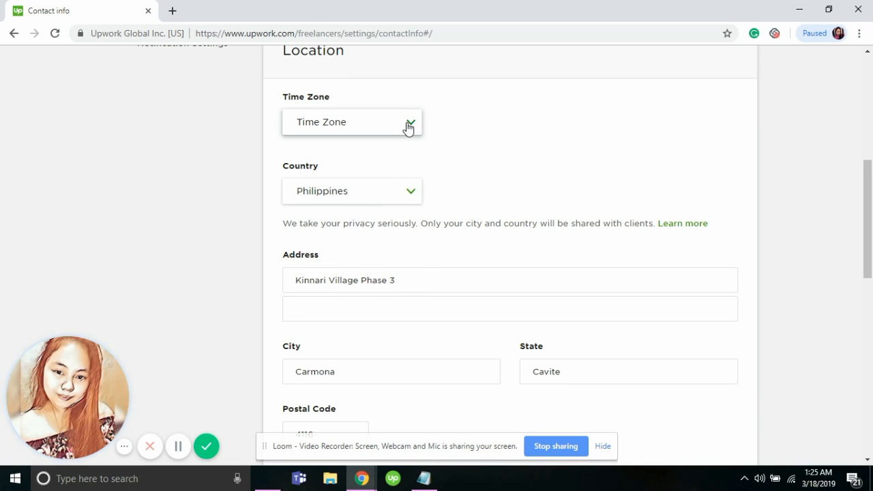
pyautogui.click(409, 128)
pyautogui.scroll(-4, 387, 279)
pyautogui.scroll(-5, 386, 278)
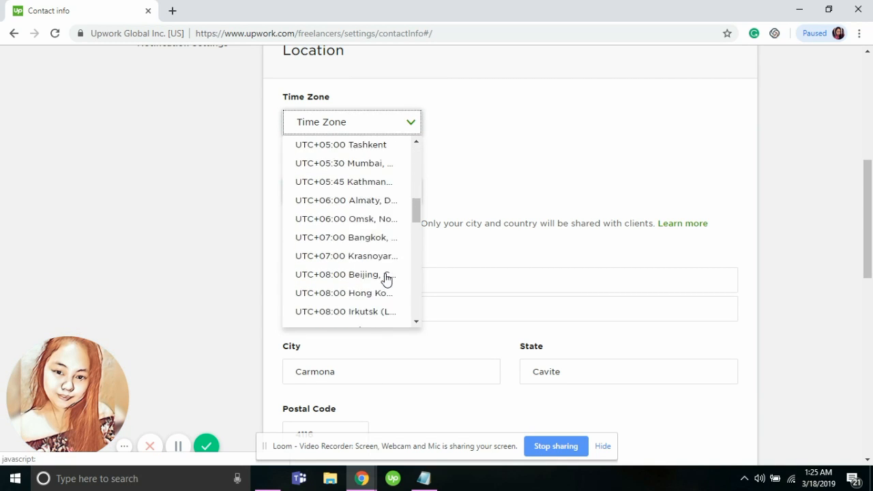
pyautogui.scroll(-5, 386, 278)
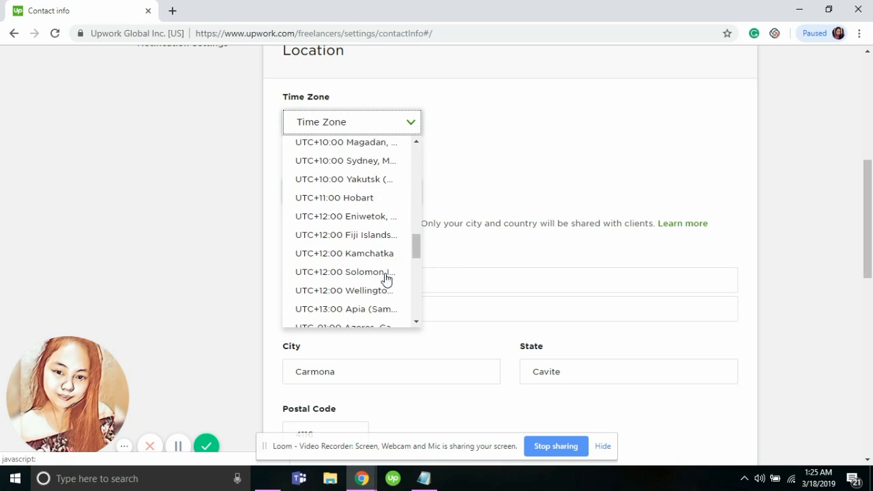
pyautogui.scroll(-3, 386, 279)
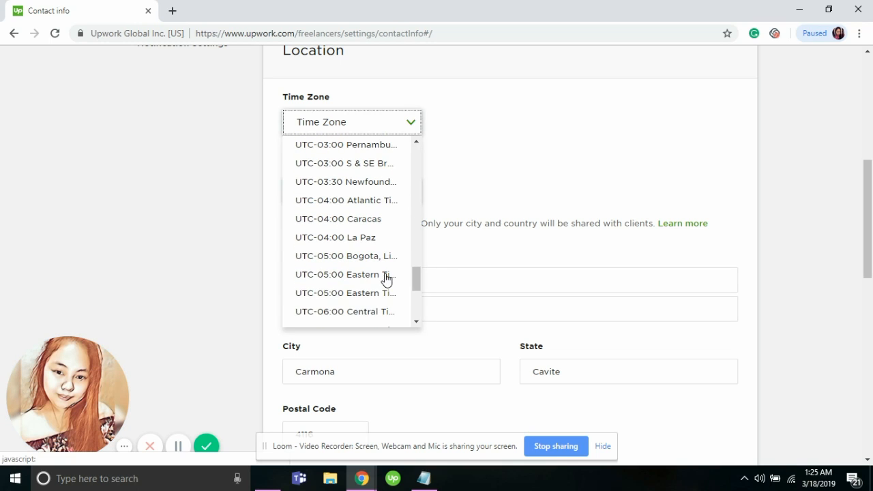
pyautogui.scroll(-2, 363, 295)
pyautogui.scroll(2, 363, 295)
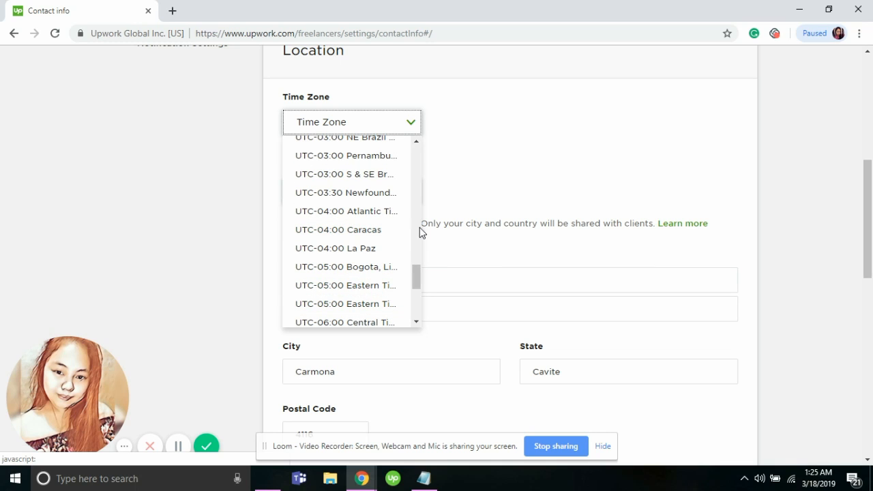
pyautogui.scroll(-1, 400, 266)
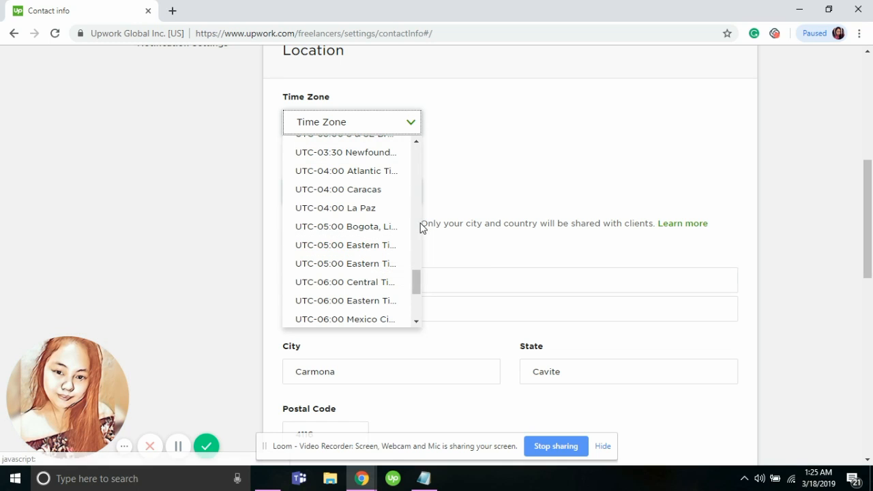
pyautogui.scroll(3, 353, 218)
pyautogui.scroll(8, 353, 220)
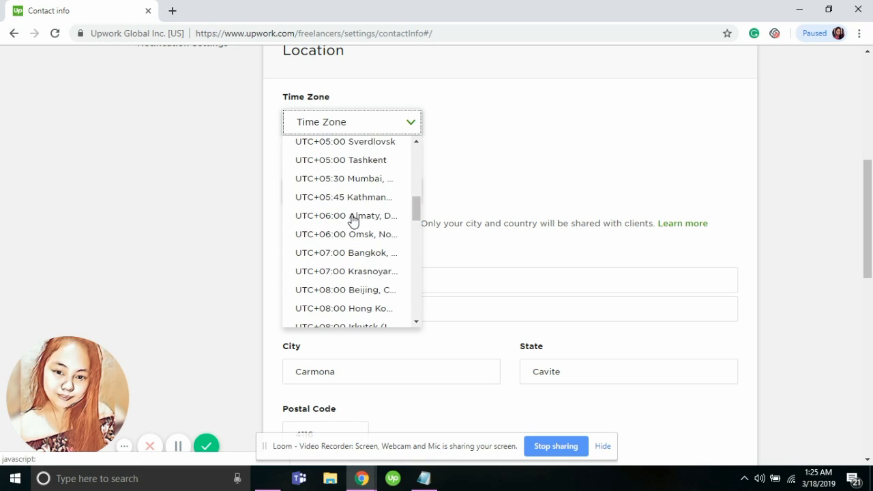
pyautogui.scroll(1, 357, 188)
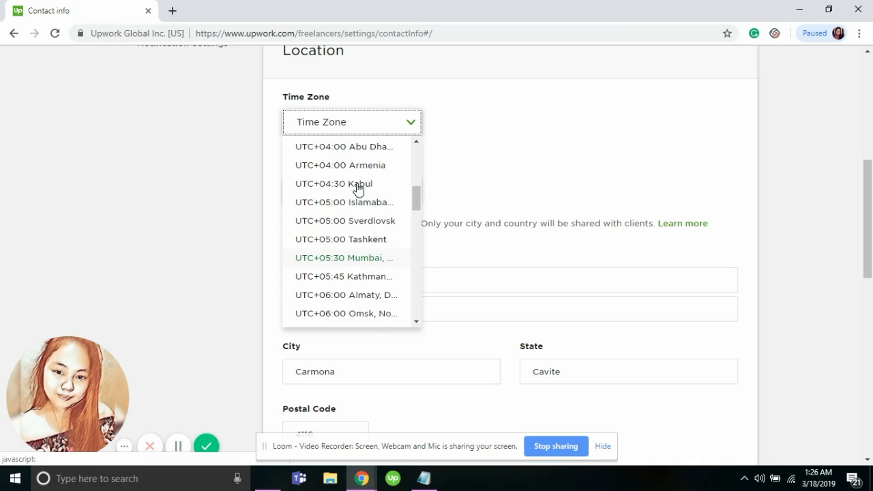
pyautogui.click(360, 204)
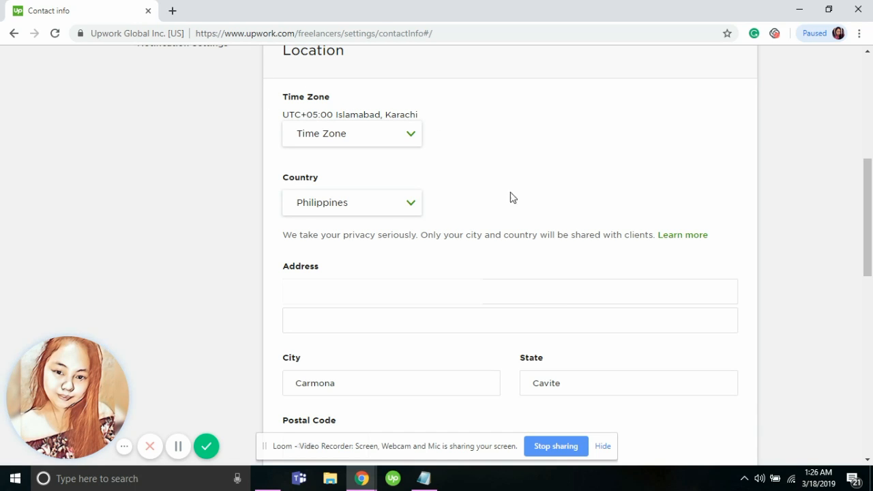
# Change the location's country to Pakistan
pyautogui.click(405, 213)
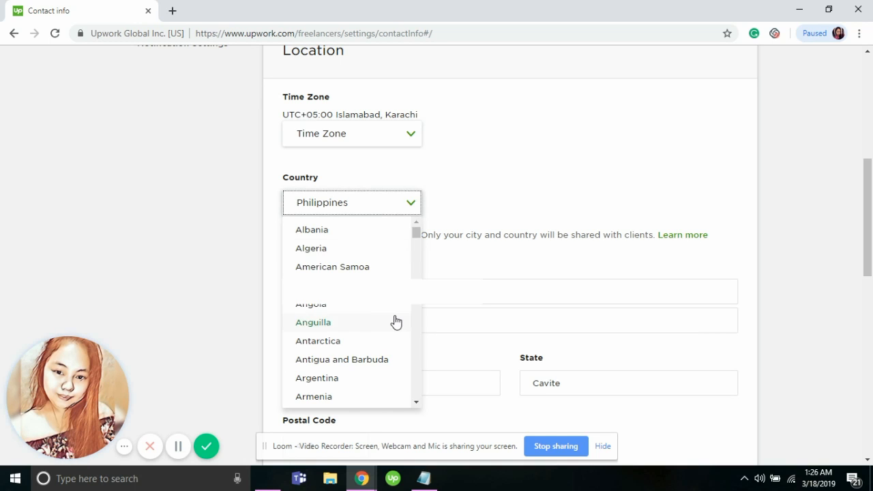
pyautogui.scroll(-15, 395, 321)
pyautogui.scroll(-15, 396, 322)
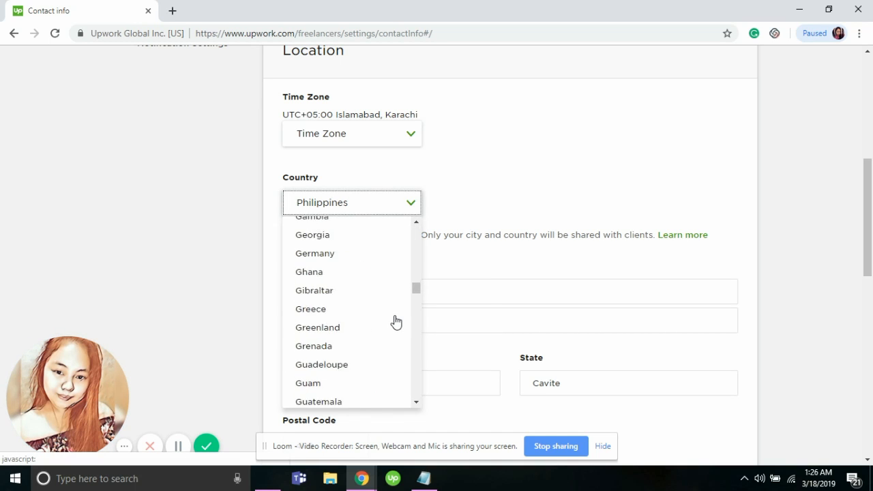
pyautogui.scroll(-15, 396, 322)
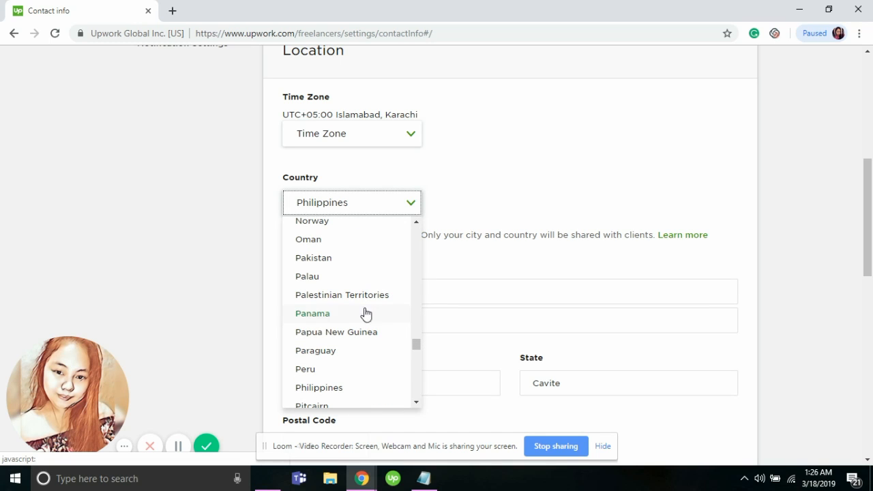
pyautogui.click(323, 264)
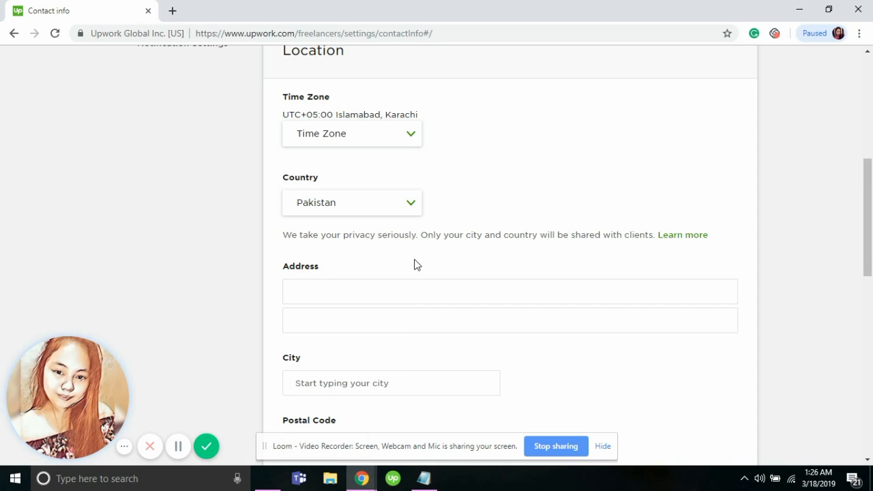
# Fill in the first address line and choose Multan, Pakistan as the city for the account's location
pyautogui.scroll(-3, 414, 263)
pyautogui.click(360, 226)
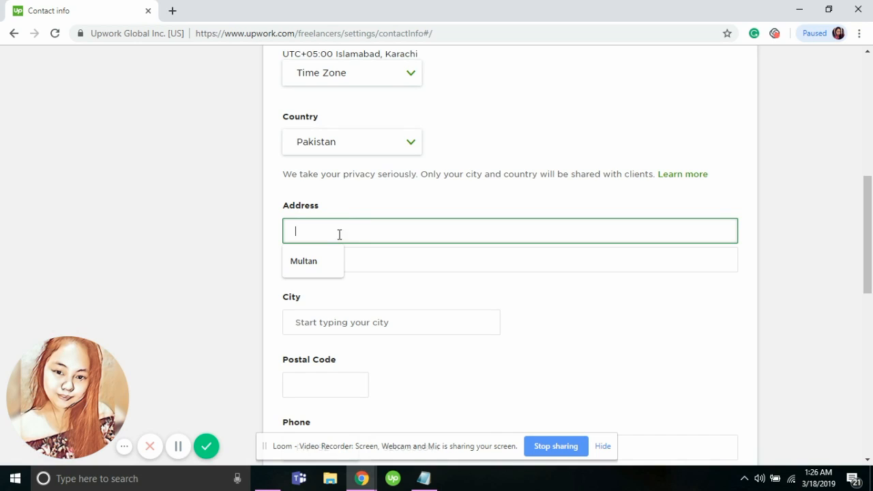
pyautogui.click(303, 261)
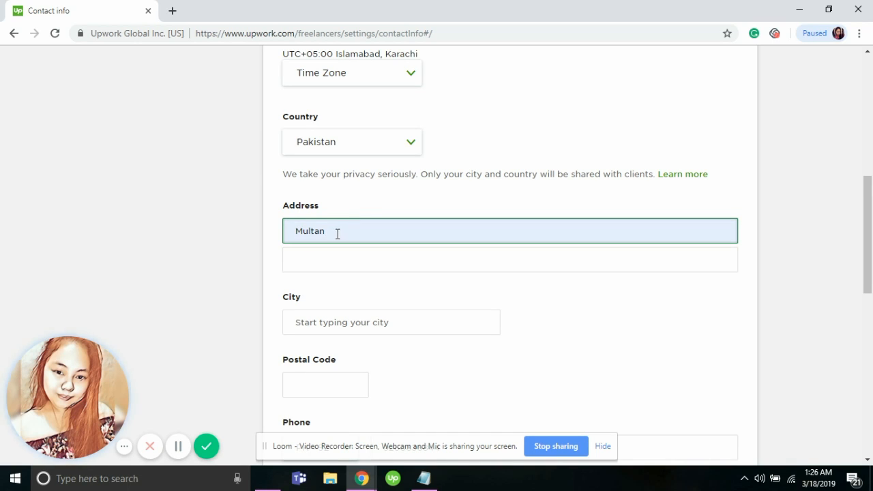
pyautogui.click(353, 293)
pyautogui.scroll(-2, 353, 293)
pyautogui.click(339, 235)
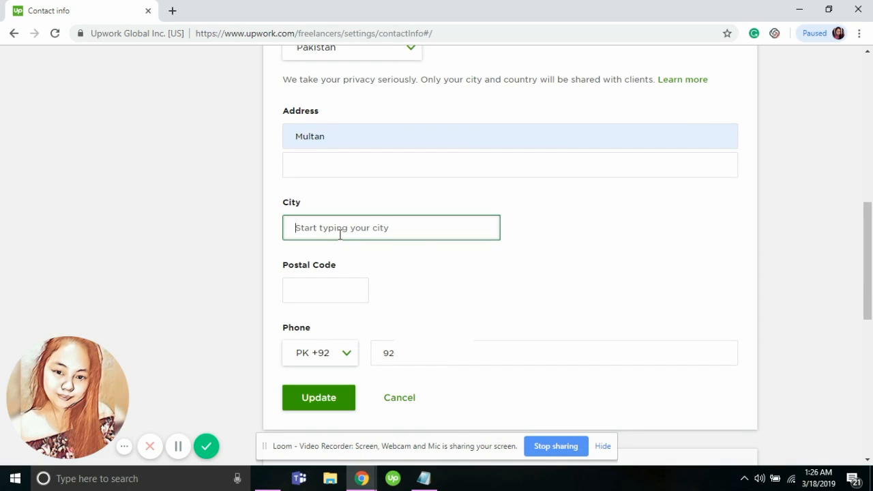
pyautogui.write('Multan')
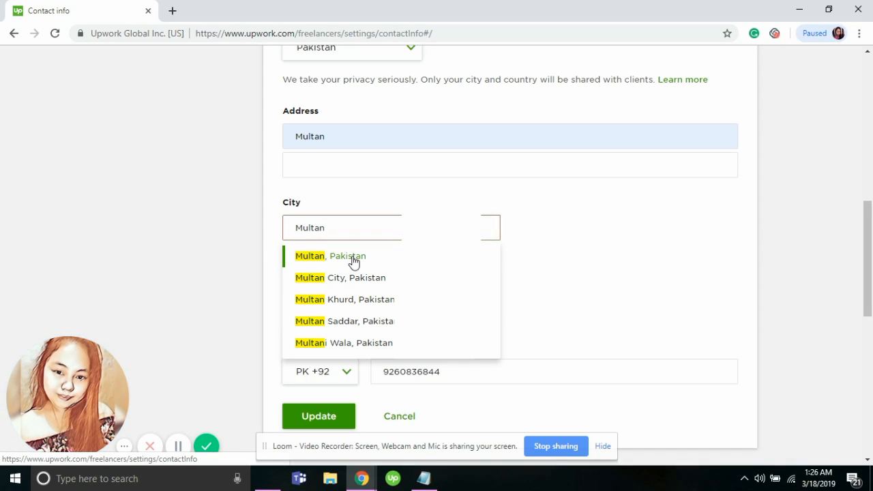
pyautogui.click(353, 263)
pyautogui.scroll(-1, 490, 270)
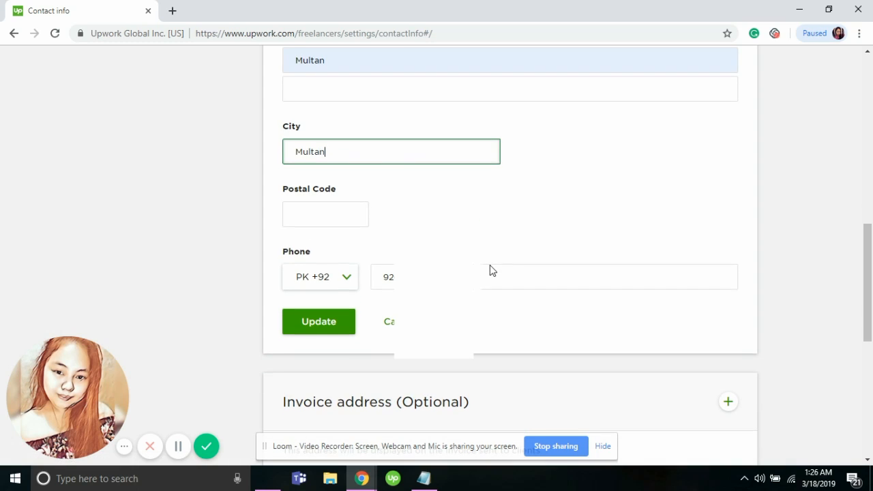
# Enter the postal code for the account's location
pyautogui.click(324, 209)
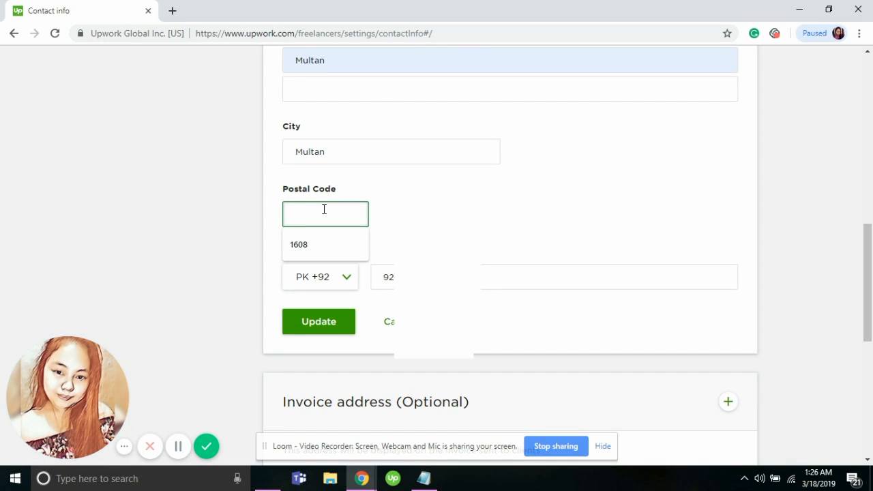
pyautogui.write('3441')
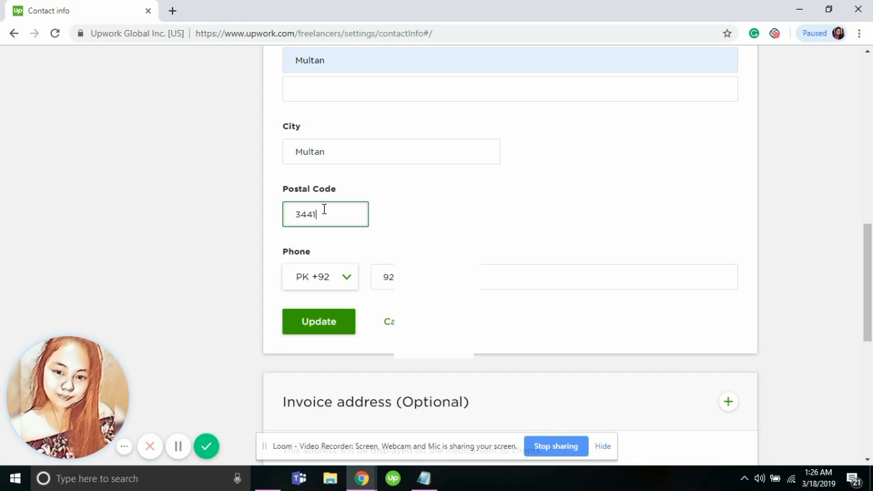
pyautogui.press('Tab')
pyautogui.press('Tab')
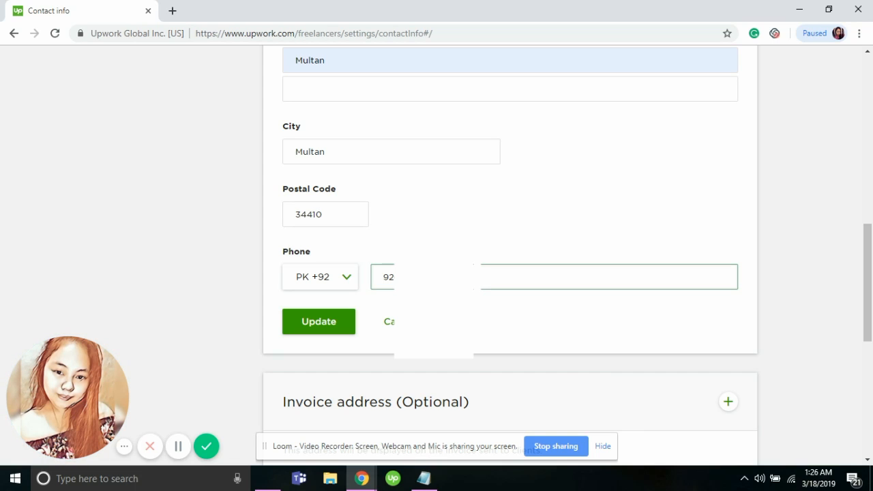
pyautogui.click(317, 222)
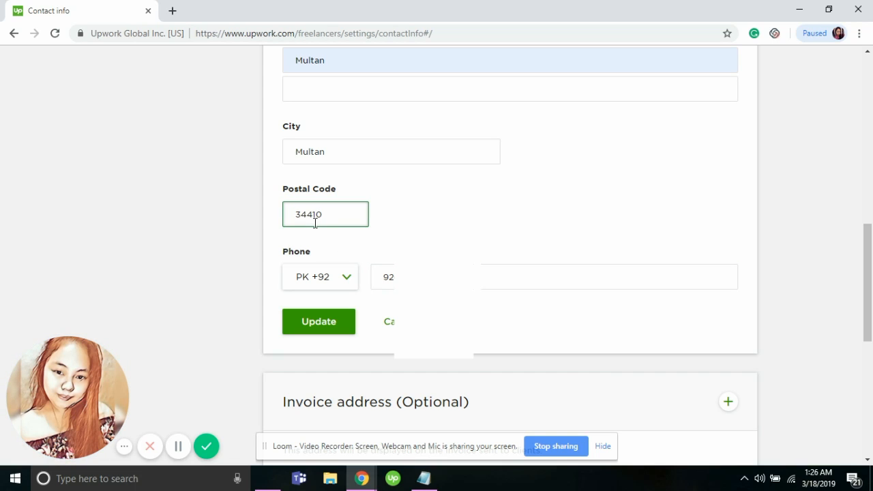
# Replace the leading digits of the phone number with a local prefix and save the updated location
pyautogui.click(390, 273)
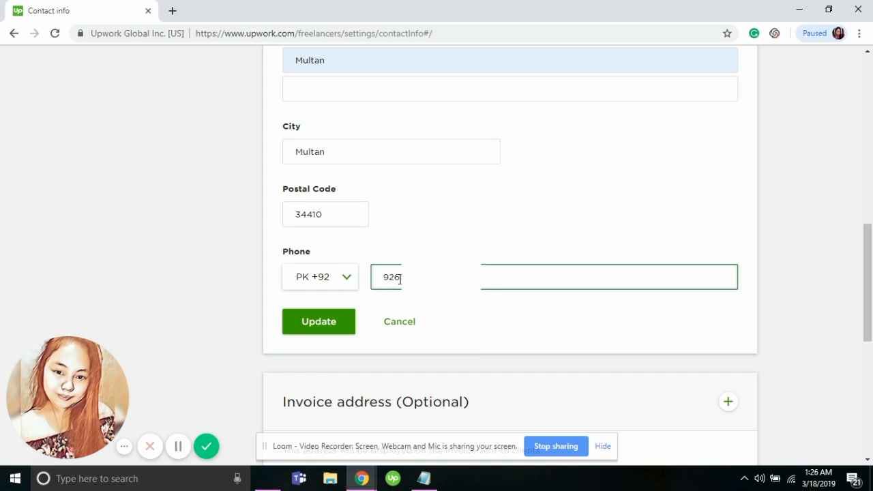
pyautogui.moveTo(400, 279); pyautogui.dragTo(380, 278)
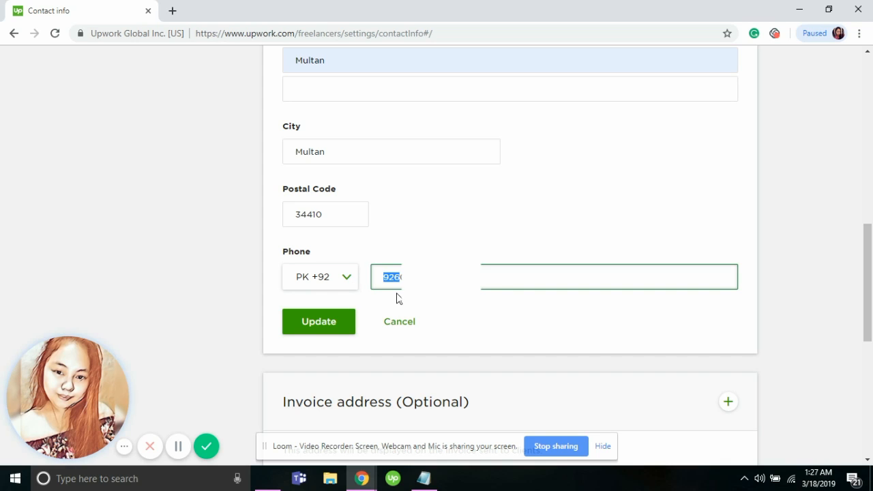
pyautogui.write('06')
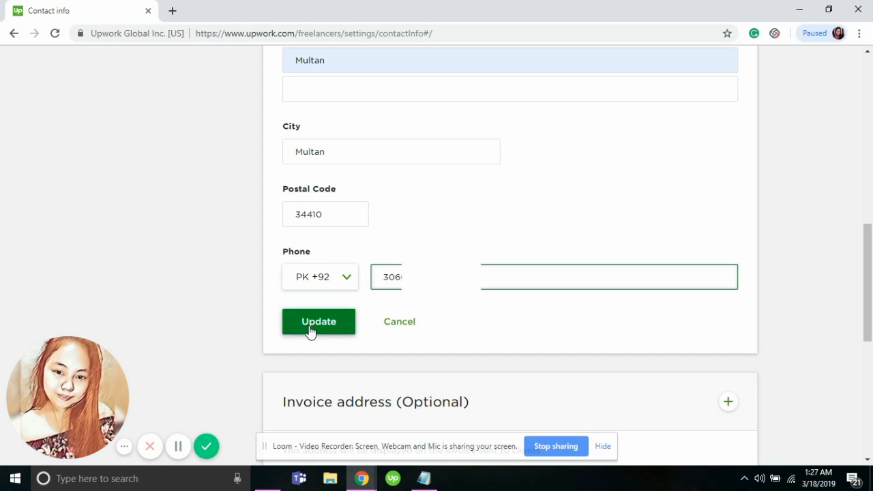
pyautogui.scroll(2, 412, 195)
pyautogui.scroll(-2, 412, 194)
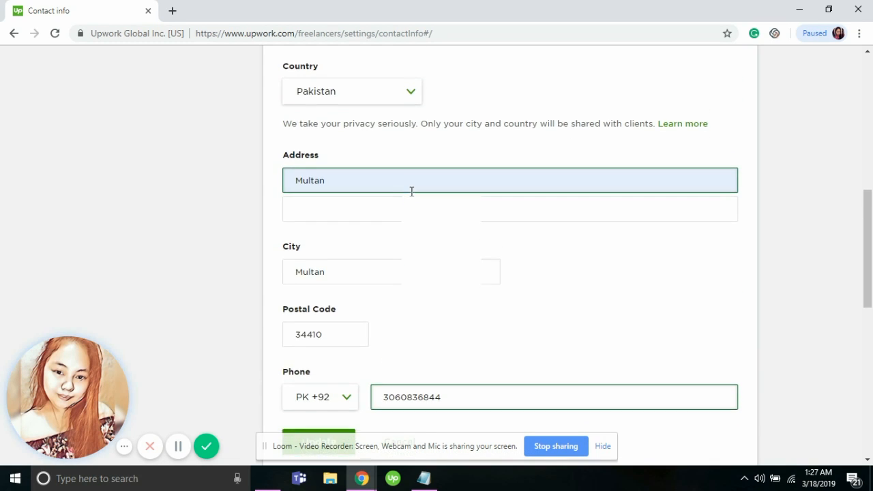
pyautogui.click(319, 316)
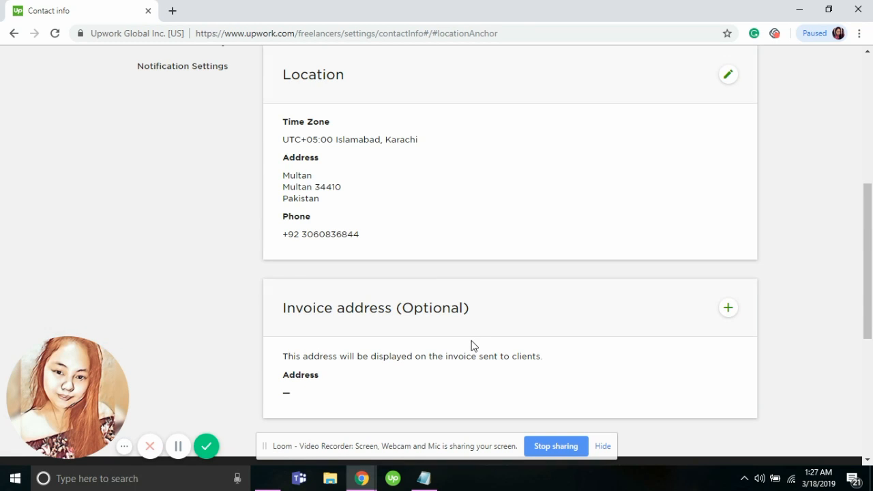
# Examine the saved time zone, address and phone on the contact info page, along with the account details
pyautogui.scroll(2, 472, 345)
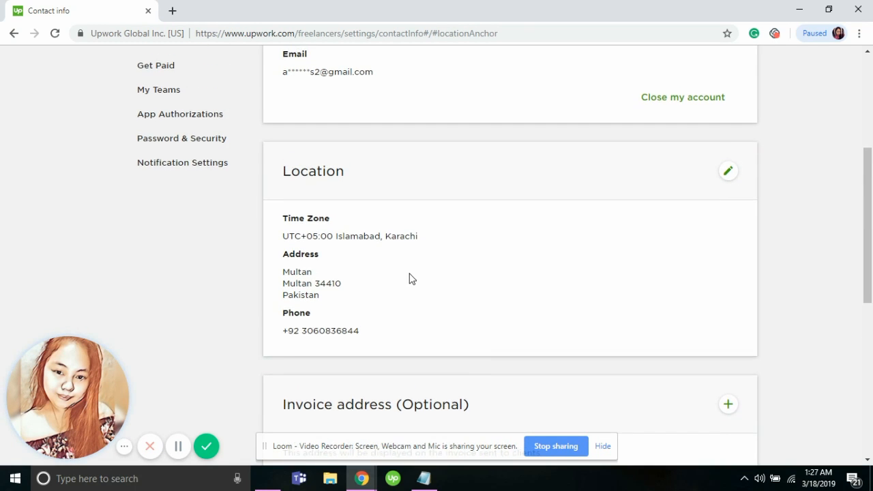
pyautogui.scroll(5, 409, 279)
pyautogui.scroll(-4, 409, 279)
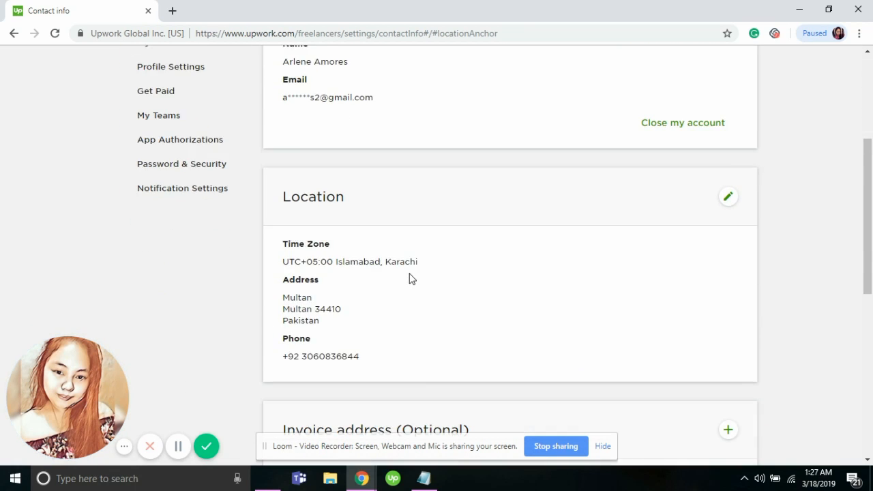
pyautogui.scroll(4, 409, 277)
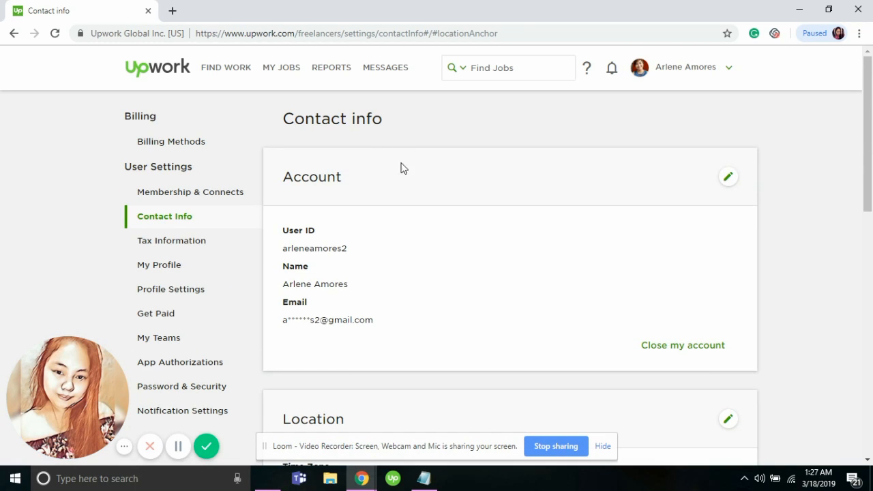
pyautogui.scroll(-3, 416, 276)
pyautogui.scroll(-2, 392, 387)
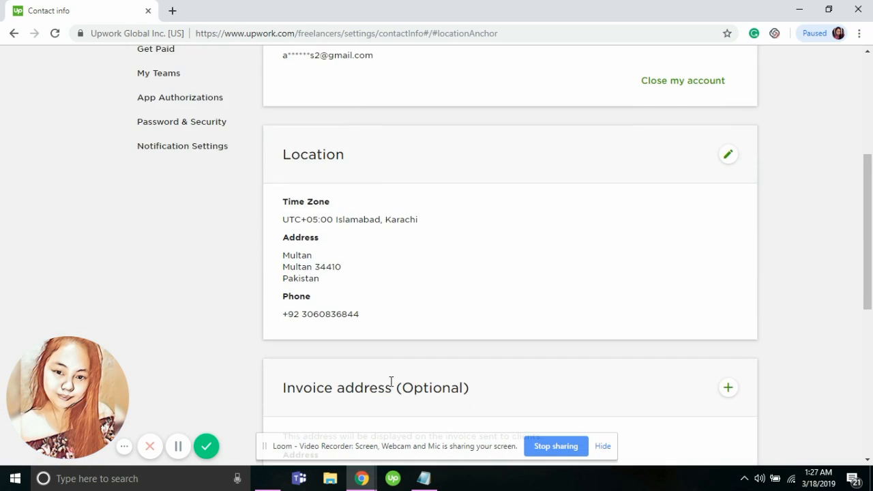
pyautogui.scroll(1, 391, 382)
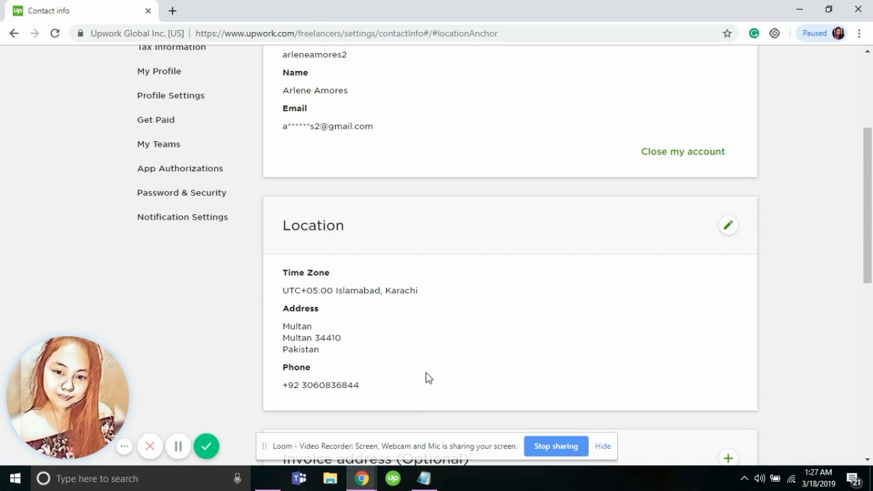
pyautogui.scroll(3, 426, 377)
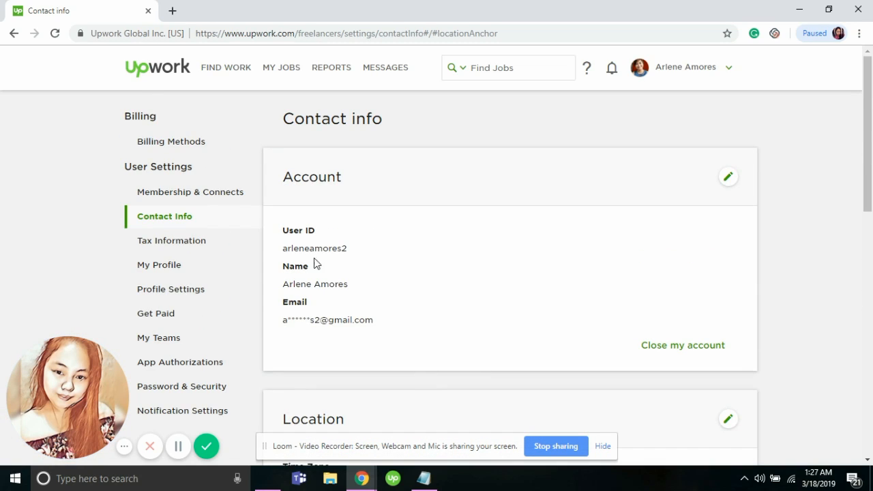
# Return to the freelancer profile and review its location, local time, overview, hourly rate, portfolio and skills
pyautogui.click(156, 77)
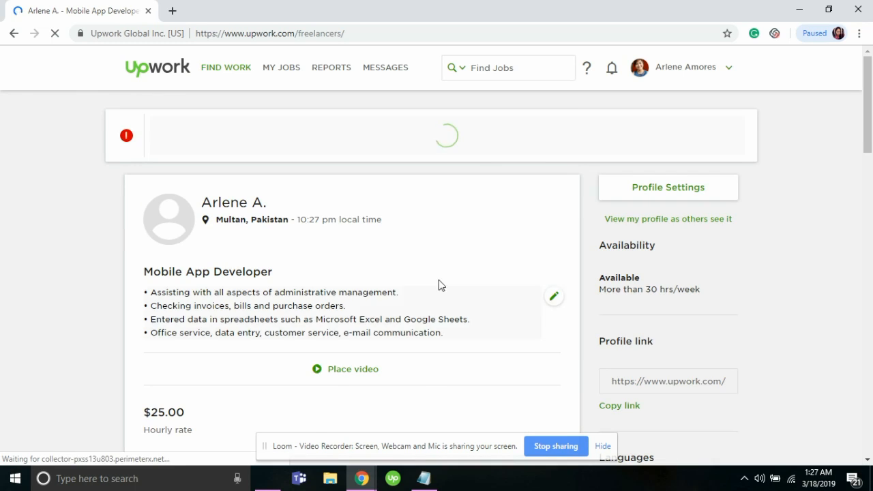
pyautogui.scroll(-1, 369, 280)
pyautogui.scroll(-2, 368, 280)
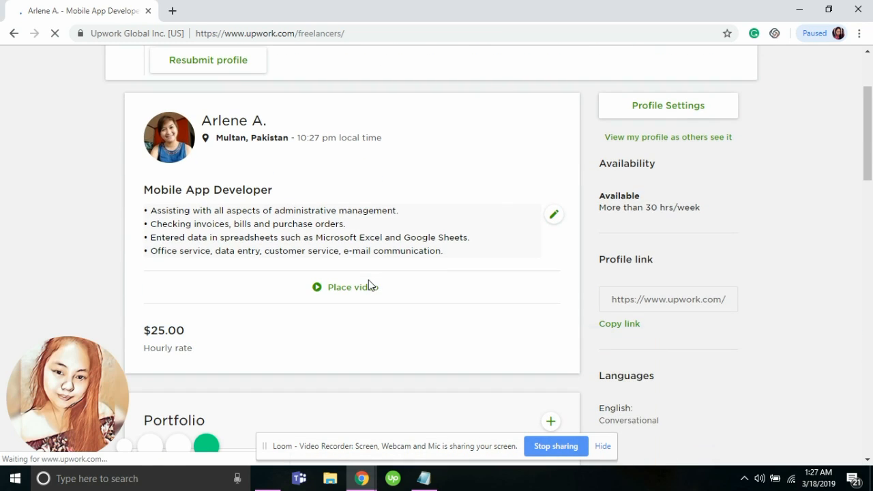
pyautogui.scroll(-10, 340, 206)
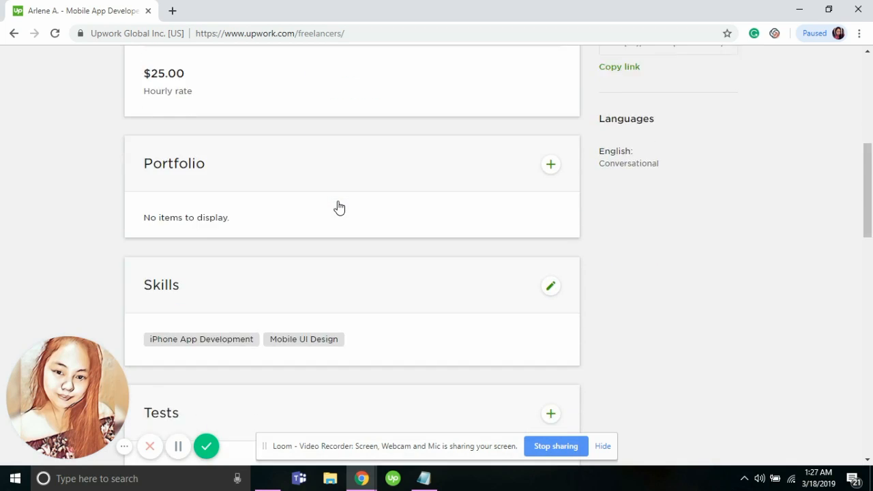
pyautogui.scroll(12, 340, 206)
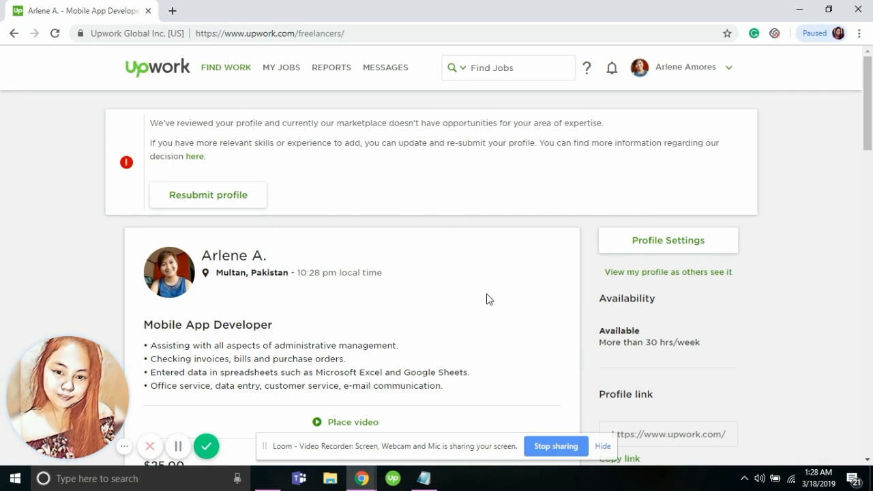
# Check the computer's current date and time against the profile's local time
pyautogui.click(823, 480)
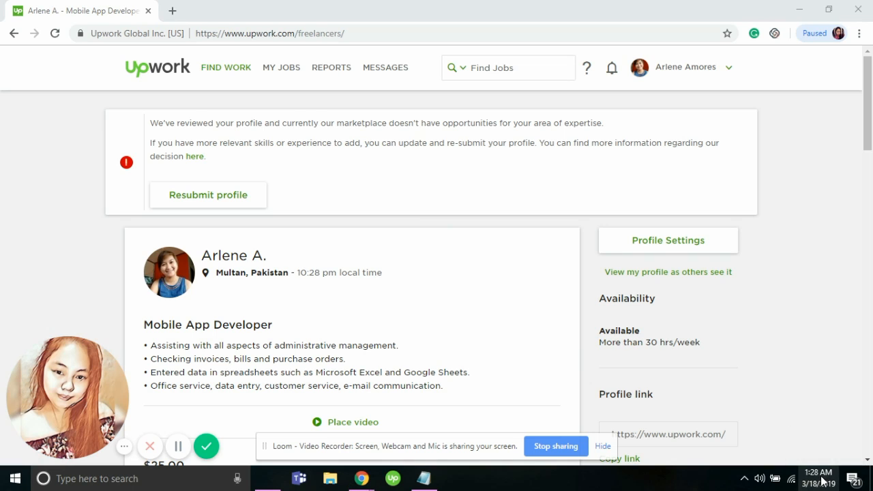
pyautogui.click(819, 477)
pyautogui.click(820, 481)
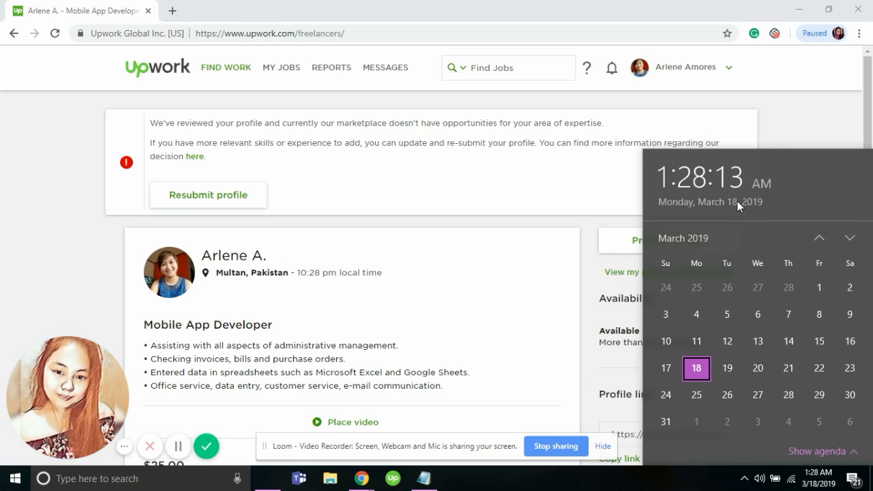
pyautogui.click(498, 256)
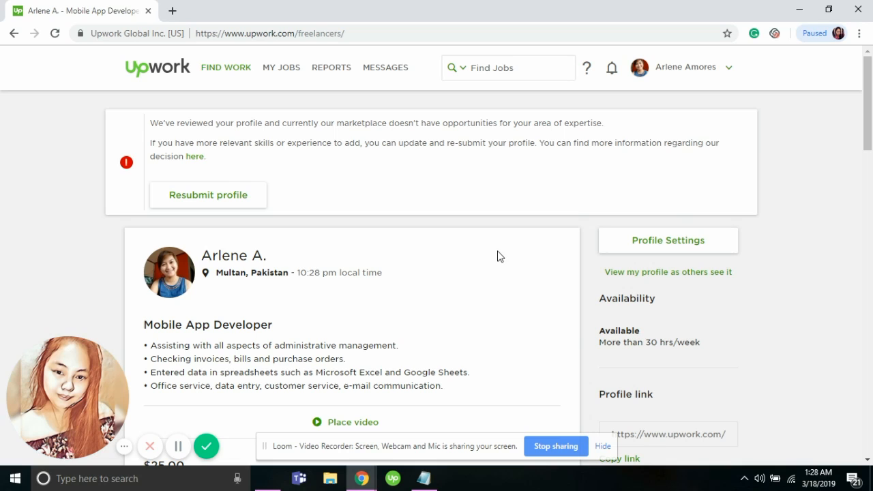
# Resubmit the updated profile for review, confirm the resubmission, and check the computer's clock
pyautogui.click(215, 200)
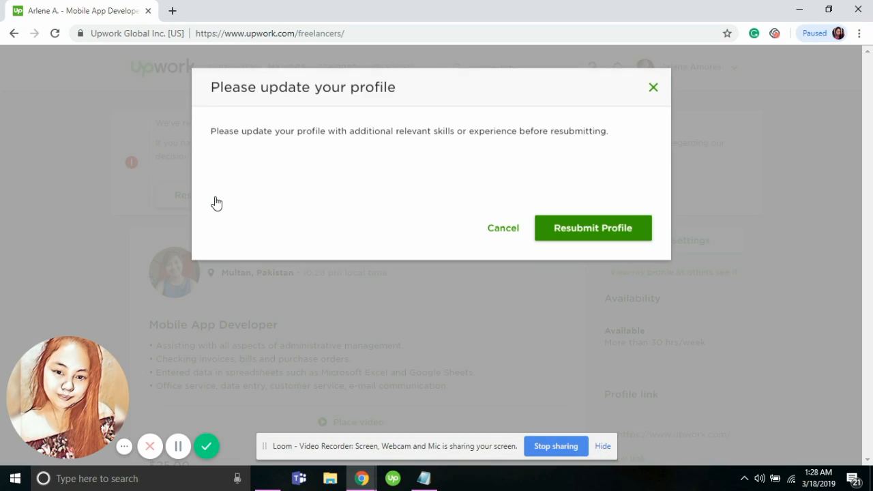
pyautogui.click(612, 228)
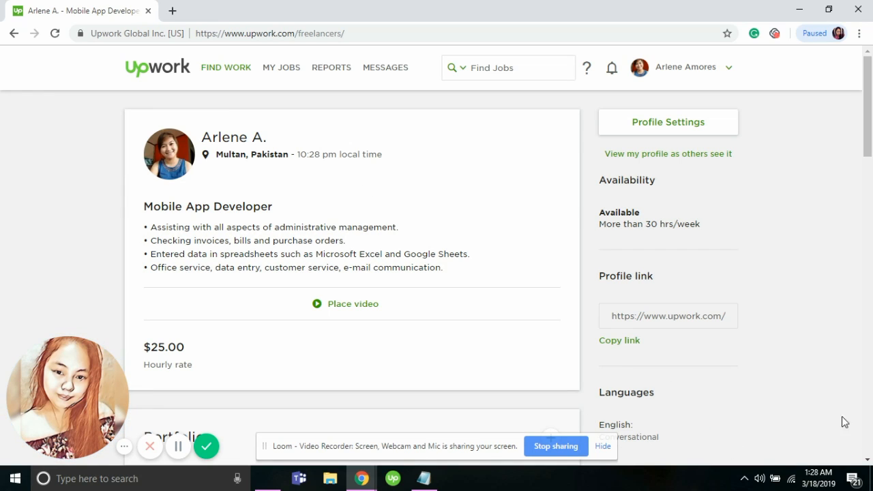
pyautogui.click(818, 479)
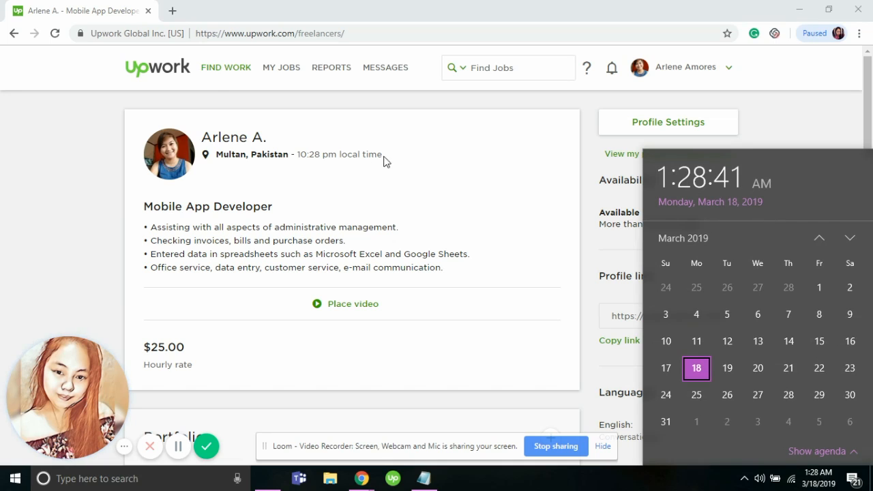
# Look over the resubmitted profile and go to the Find Work job feed
pyautogui.click(170, 73)
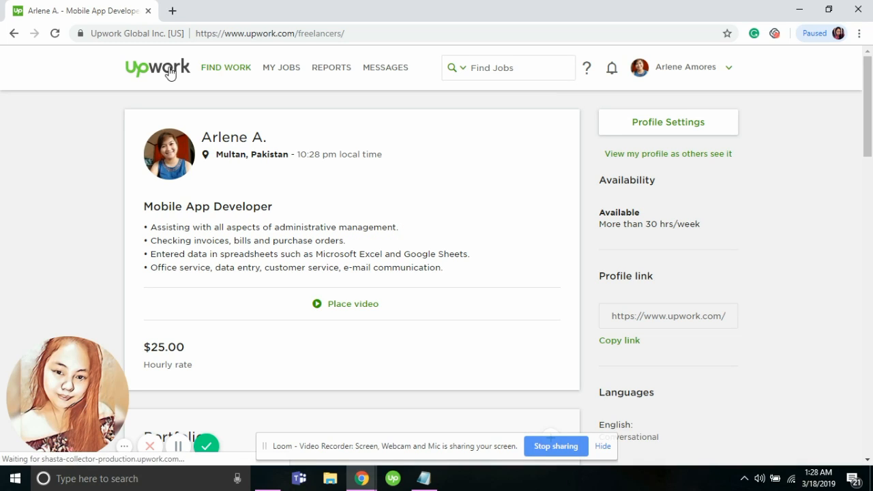
pyautogui.scroll(-1, 360, 228)
pyautogui.scroll(-1, 360, 229)
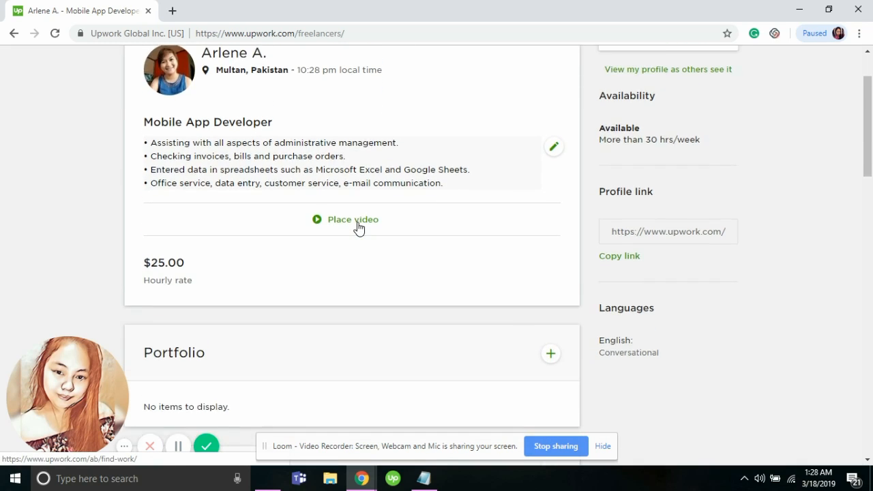
pyautogui.scroll(2, 360, 229)
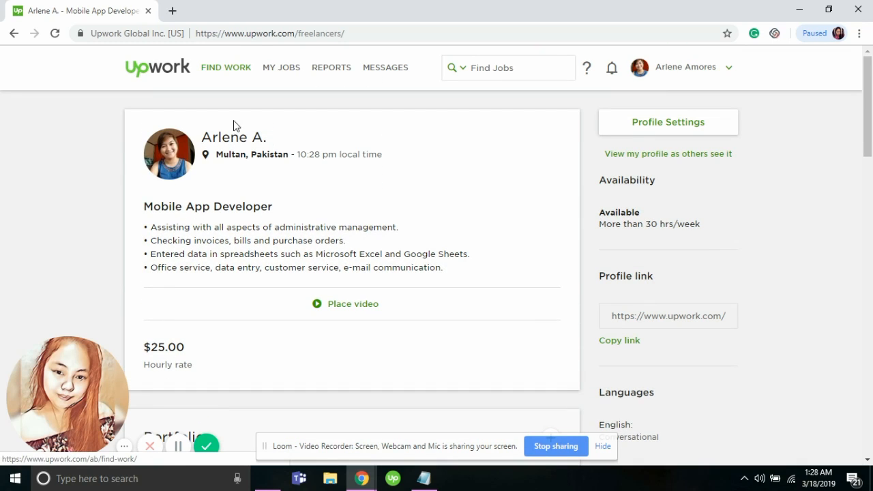
pyautogui.moveTo(228, 70)
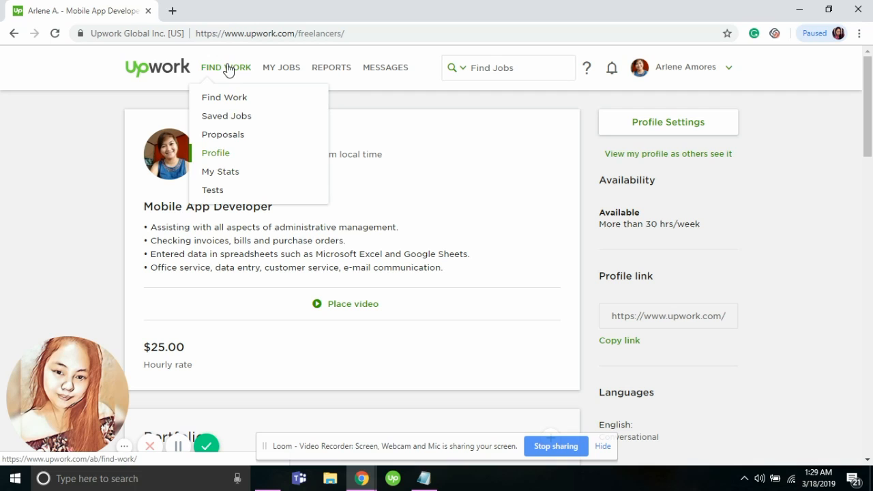
pyautogui.click(225, 99)
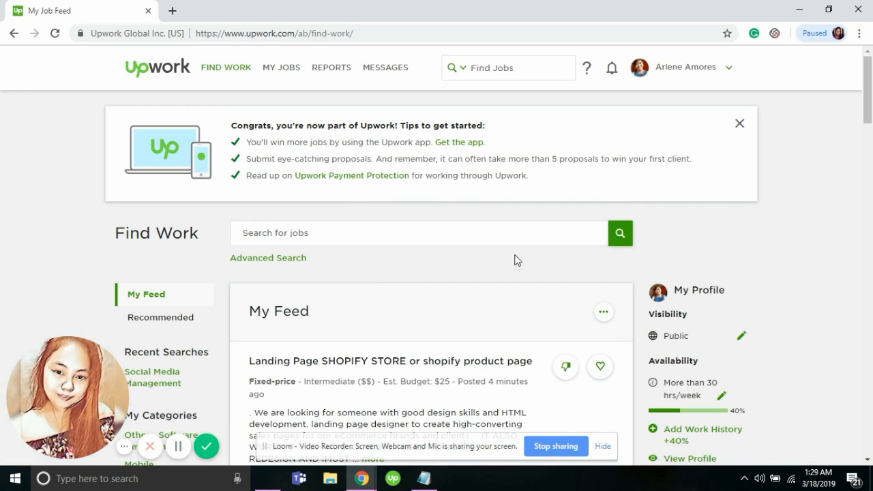
# Look over the Find Work job feed, profile visibility, availability and proposals details, and check the computer's current date and time
pyautogui.scroll(-2, 557, 286)
pyautogui.scroll(-2, 557, 286)
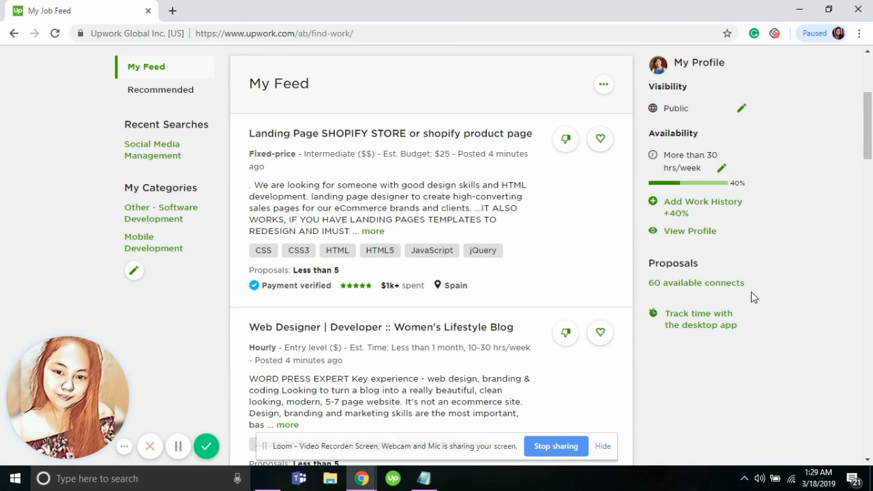
pyautogui.scroll(3, 508, 280)
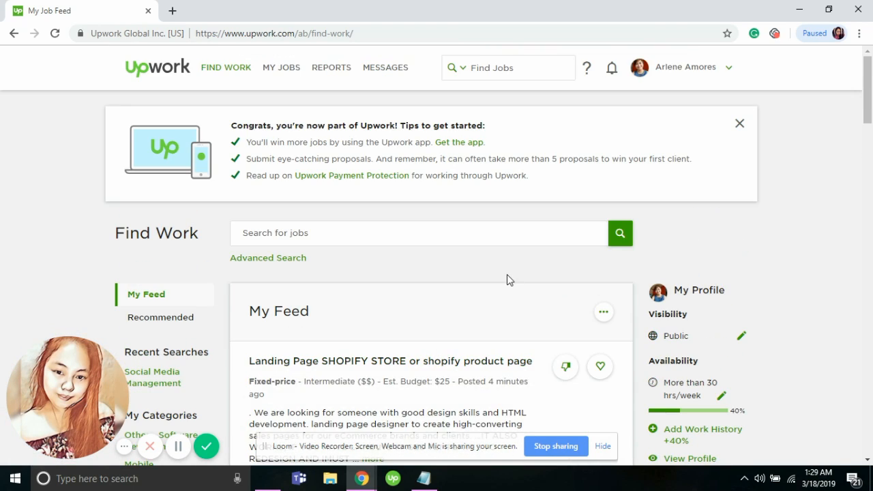
pyautogui.click(815, 480)
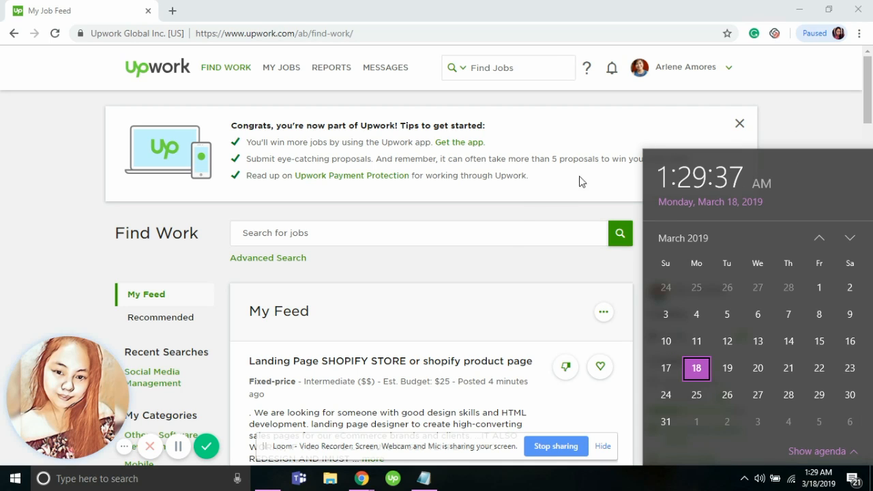
pyautogui.click(498, 265)
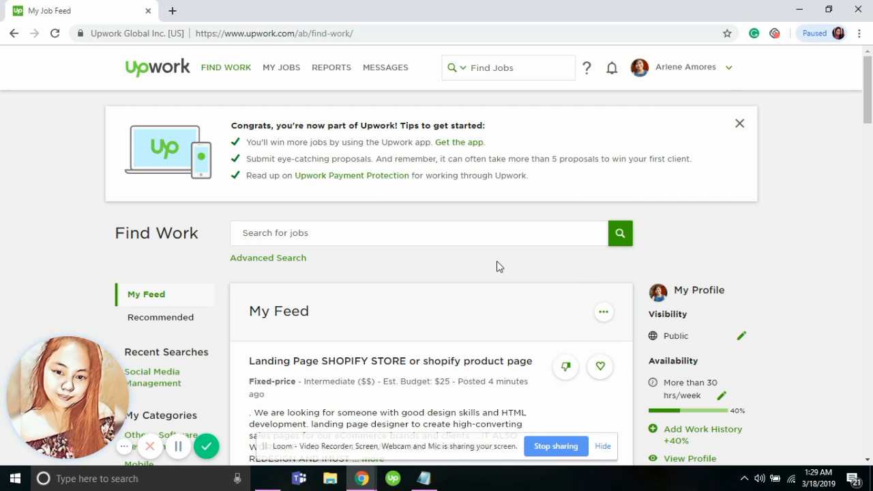
# Open the account settings and review the time zone, address and phone in the contact info's Location section
pyautogui.click(718, 66)
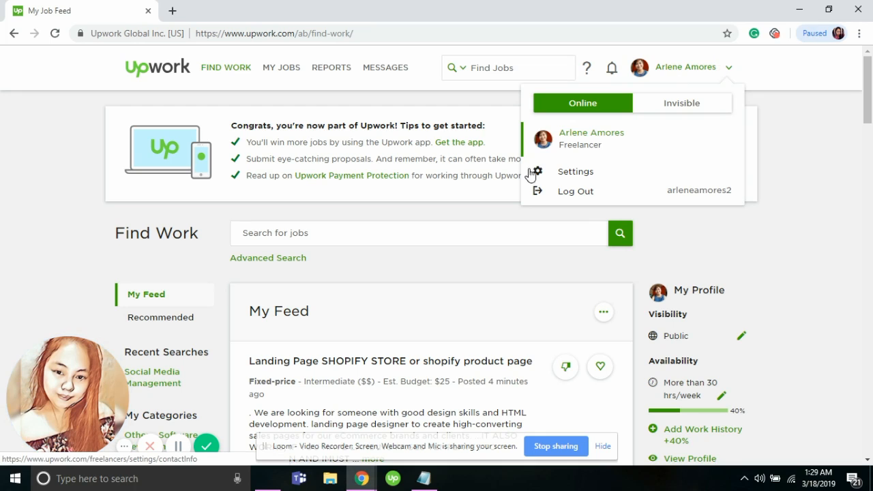
pyautogui.click(576, 172)
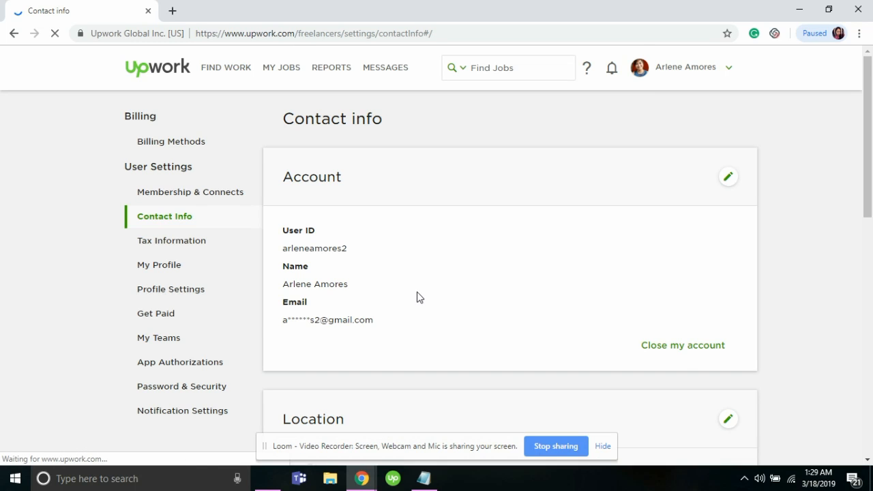
pyautogui.scroll(-3, 418, 297)
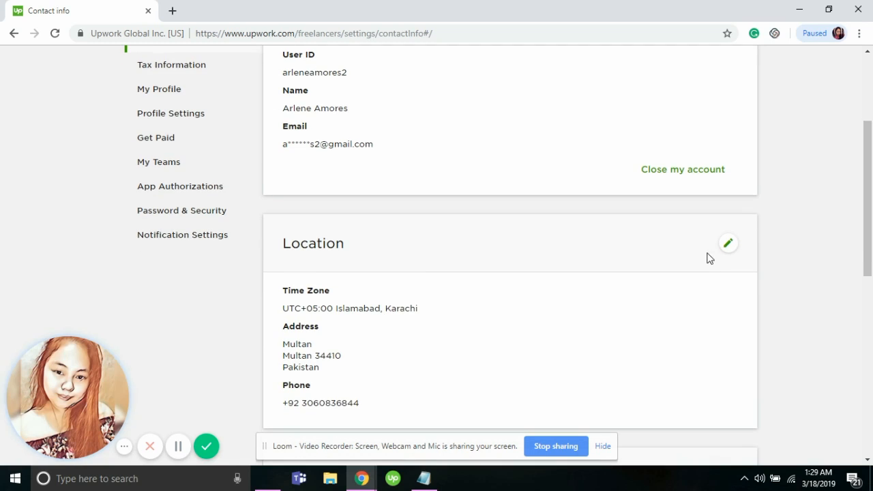
pyautogui.scroll(-1, 544, 294)
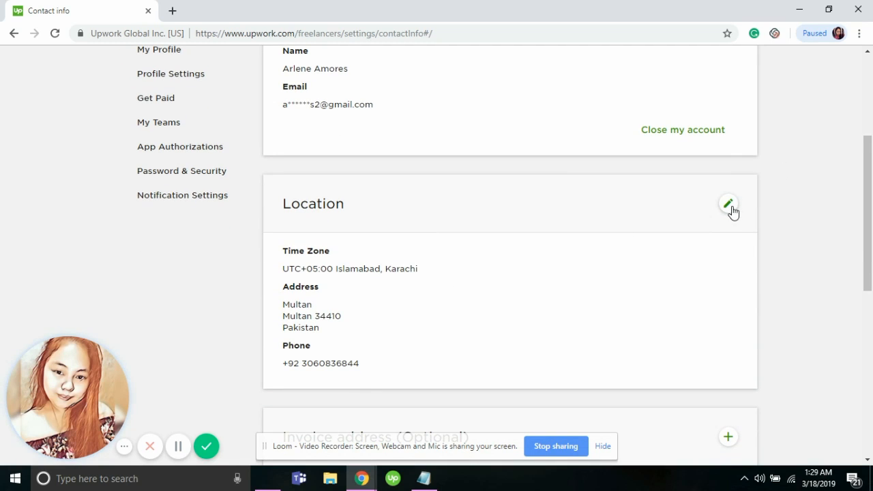
pyautogui.scroll(2, 573, 279)
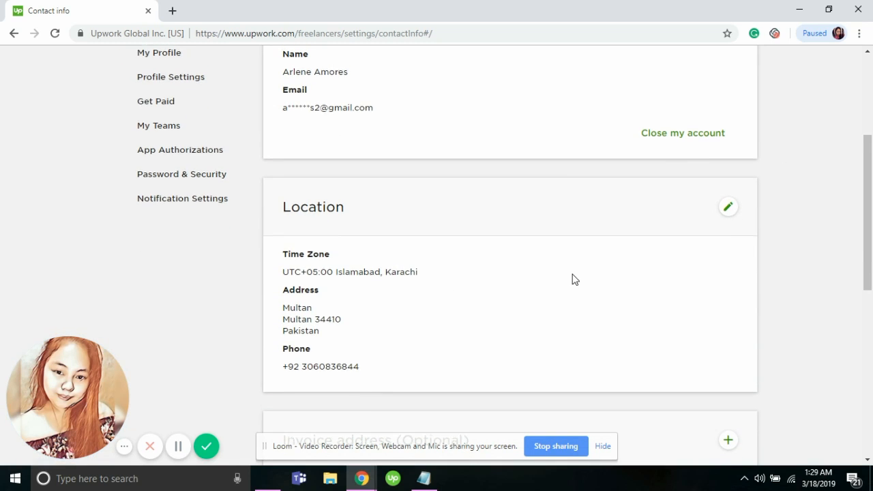
pyautogui.scroll(3, 574, 279)
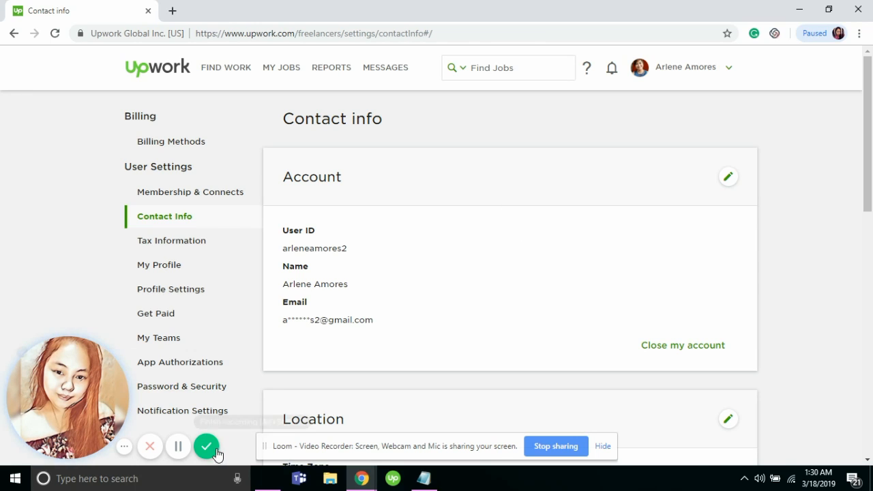
pyautogui.click(207, 447)
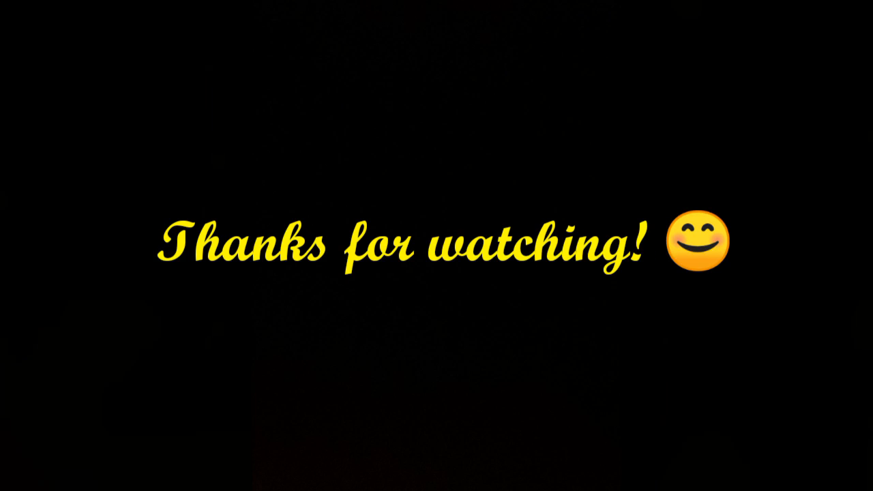